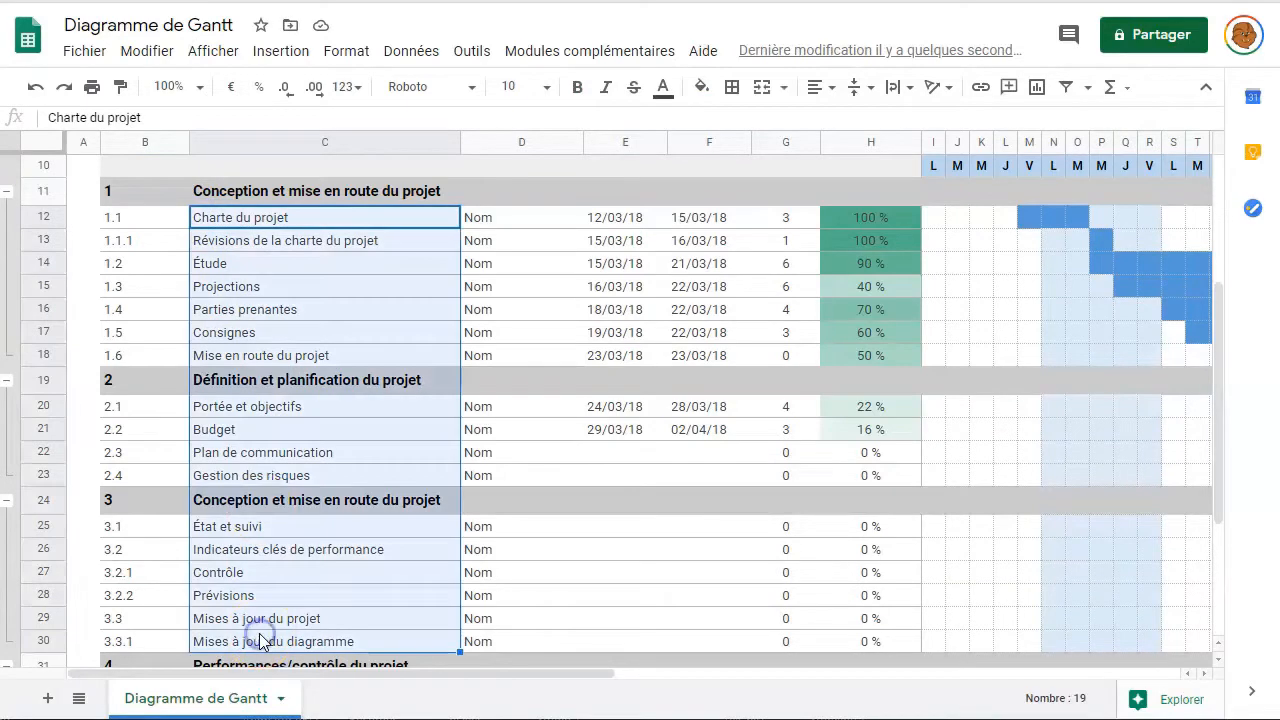
- Clear the sample task titles down to row 35
{"action": "scroll", "coordinate": [390, 387], "scroll_direction": "down", "scroll_amount": 5}
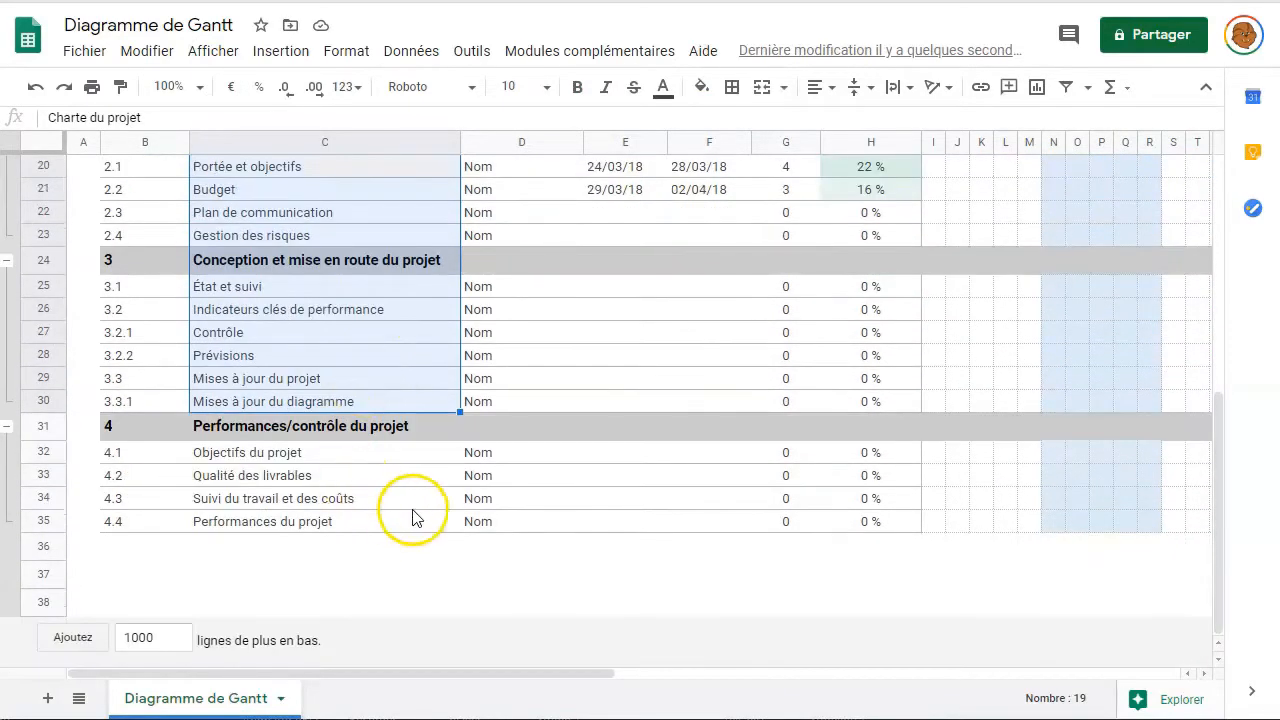
{"action": "left_click", "coordinate": [416, 519], "text": "shift"}
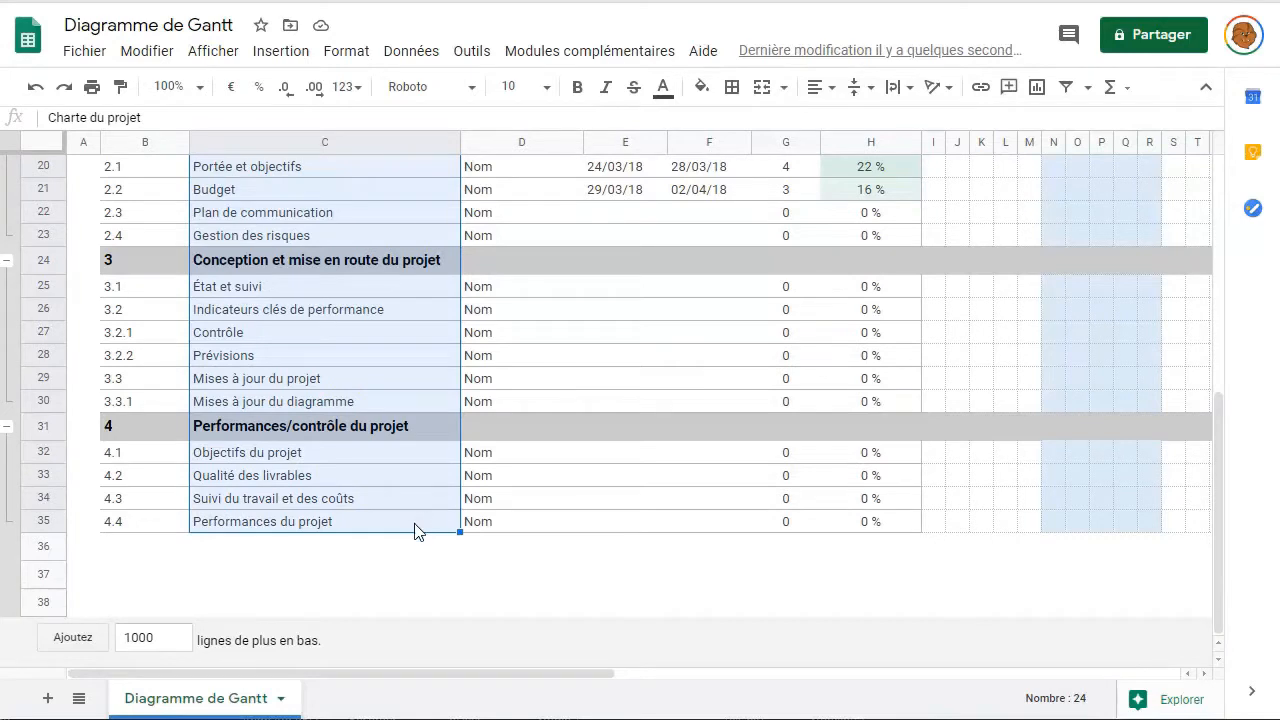
{"action": "key", "text": "Delete"}
- Clear the sample start and end dates in E12:F21
{"action": "scroll", "coordinate": [403, 418], "scroll_direction": "up", "scroll_amount": 8}
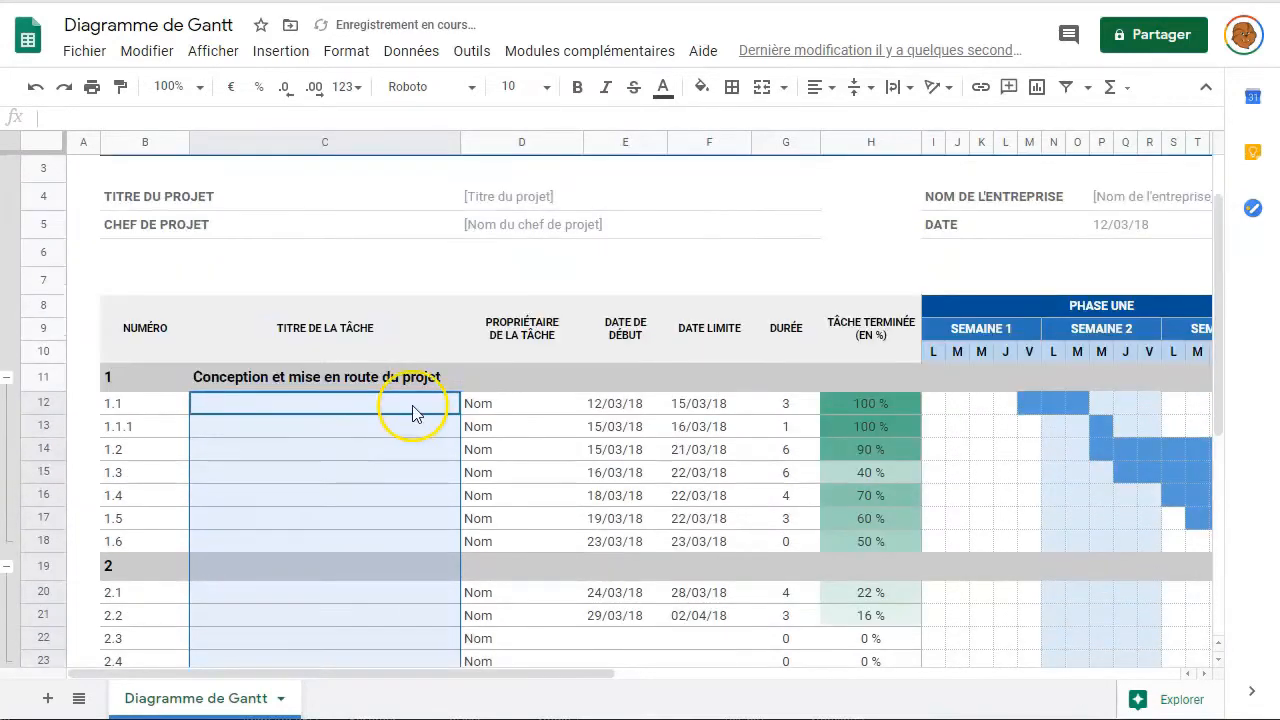
{"action": "left_click", "coordinate": [591, 405]}
{"action": "left_click", "coordinate": [706, 617], "text": "shift"}
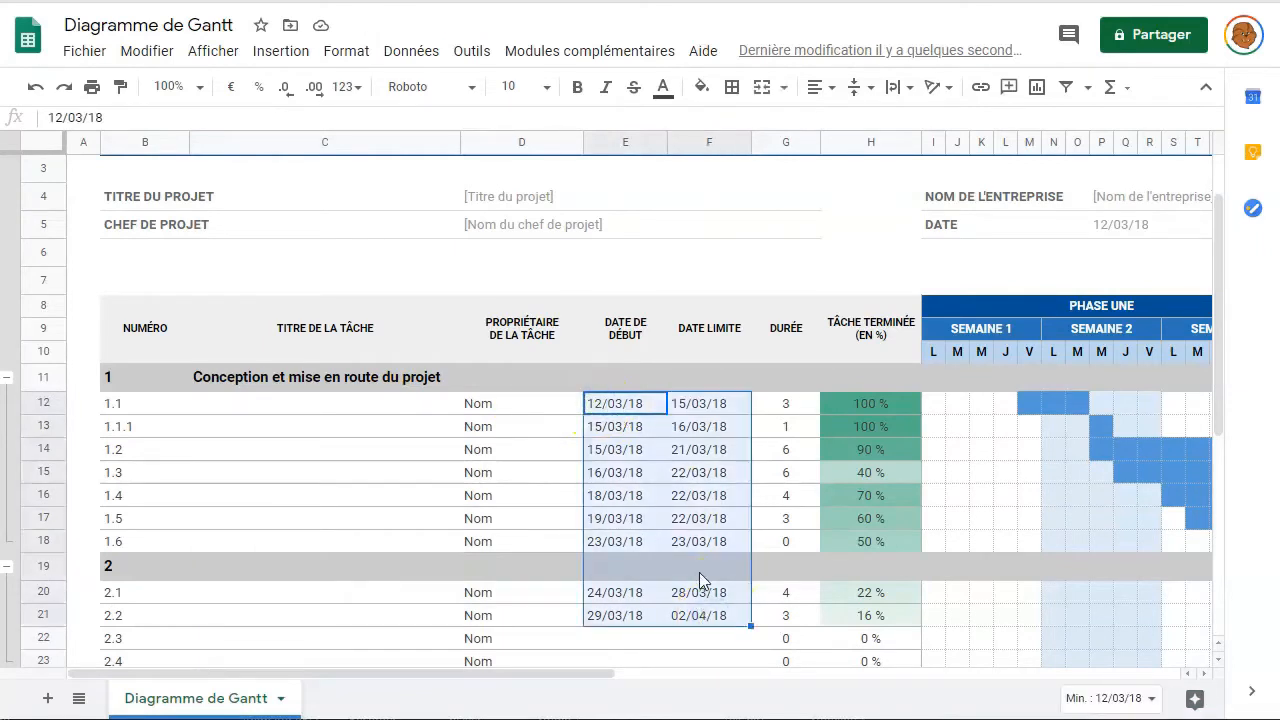
{"action": "key", "text": "Delete"}
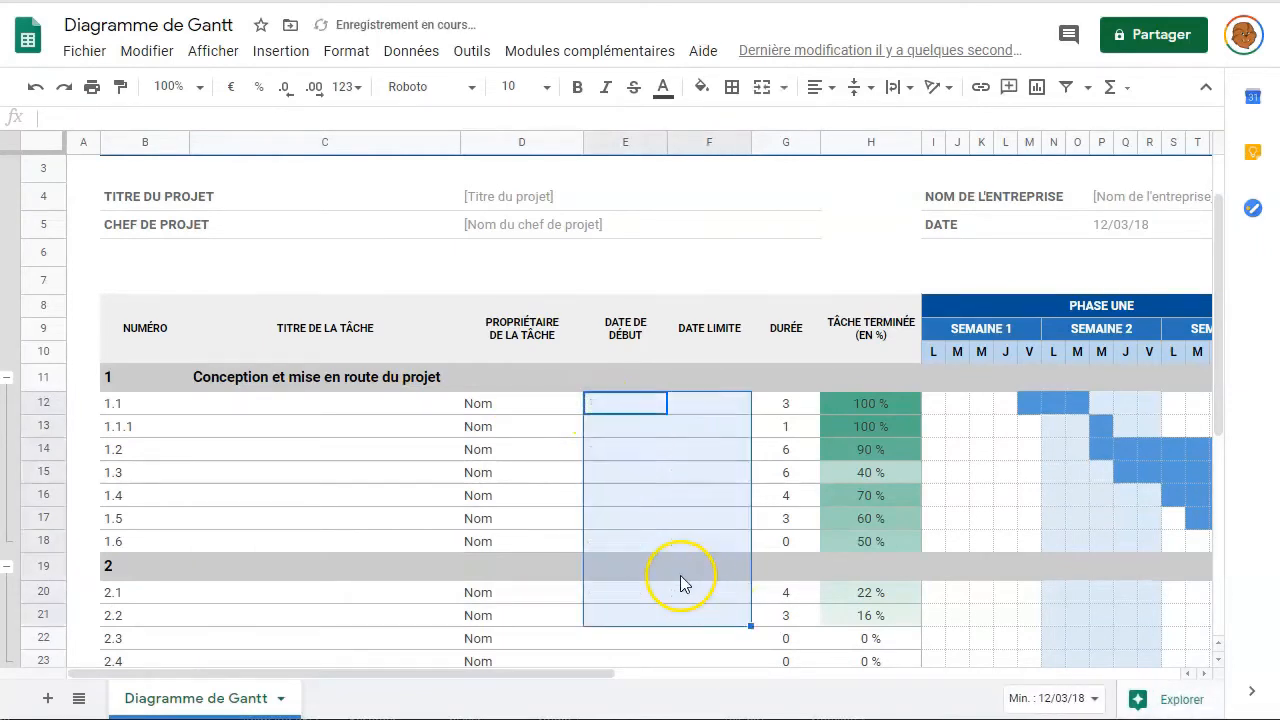
{"action": "scroll", "coordinate": [672, 553], "scroll_direction": "down", "scroll_amount": 3}
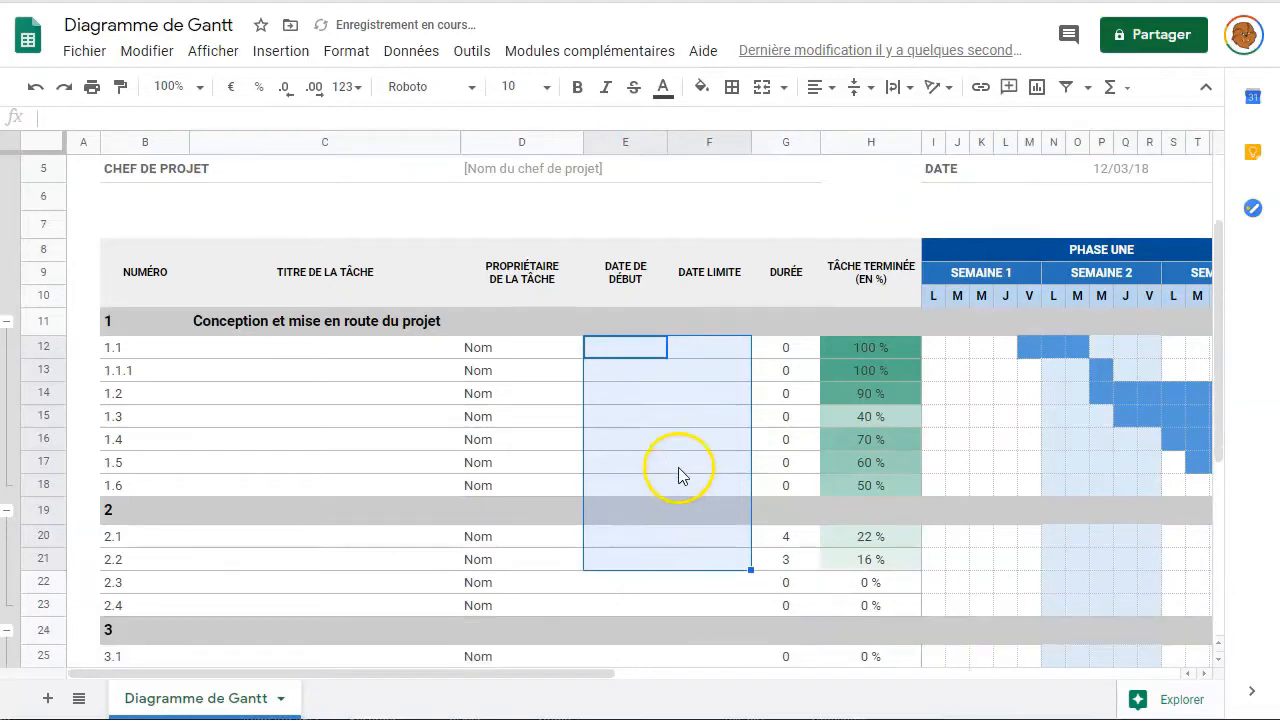
- Fill the first week's bar cells I12:M18 with white
{"action": "left_click", "coordinate": [684, 511]}
{"action": "scroll", "coordinate": [1129, 437], "scroll_direction": "up", "scroll_amount": 5}
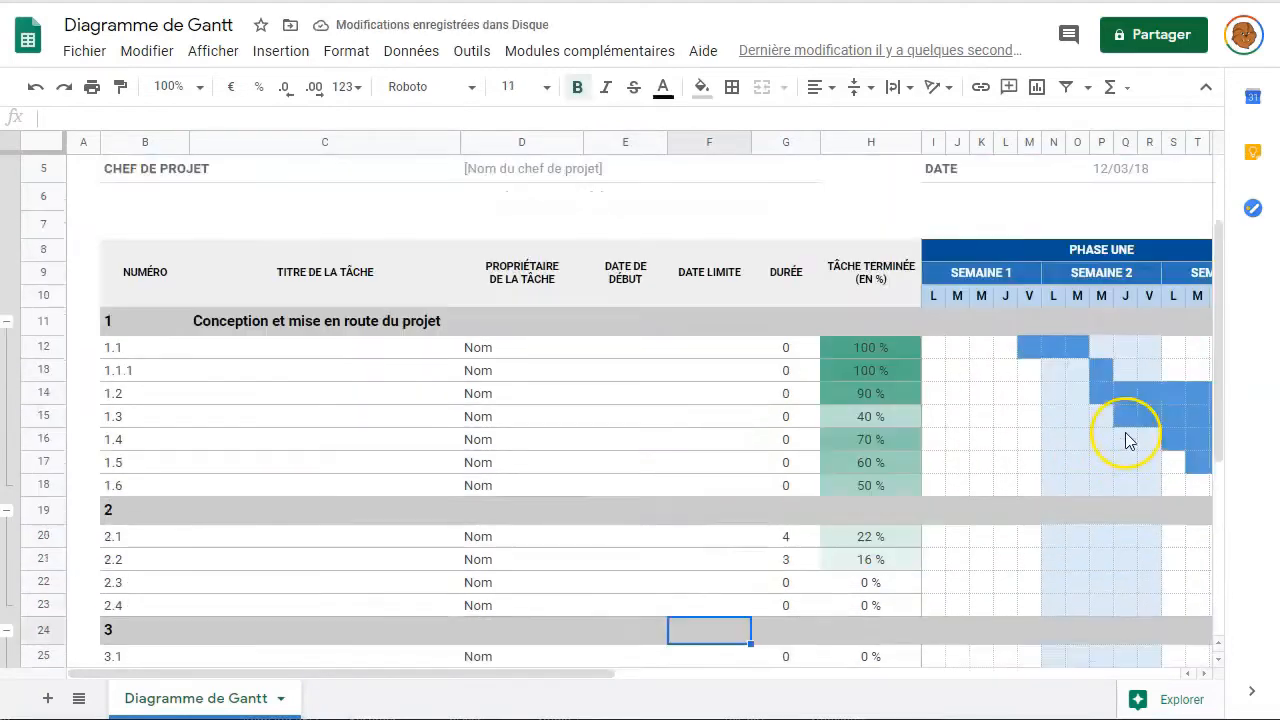
{"action": "scroll", "coordinate": [1043, 394], "scroll_direction": "down", "scroll_amount": 2}
{"action": "left_click", "coordinate": [934, 320]}
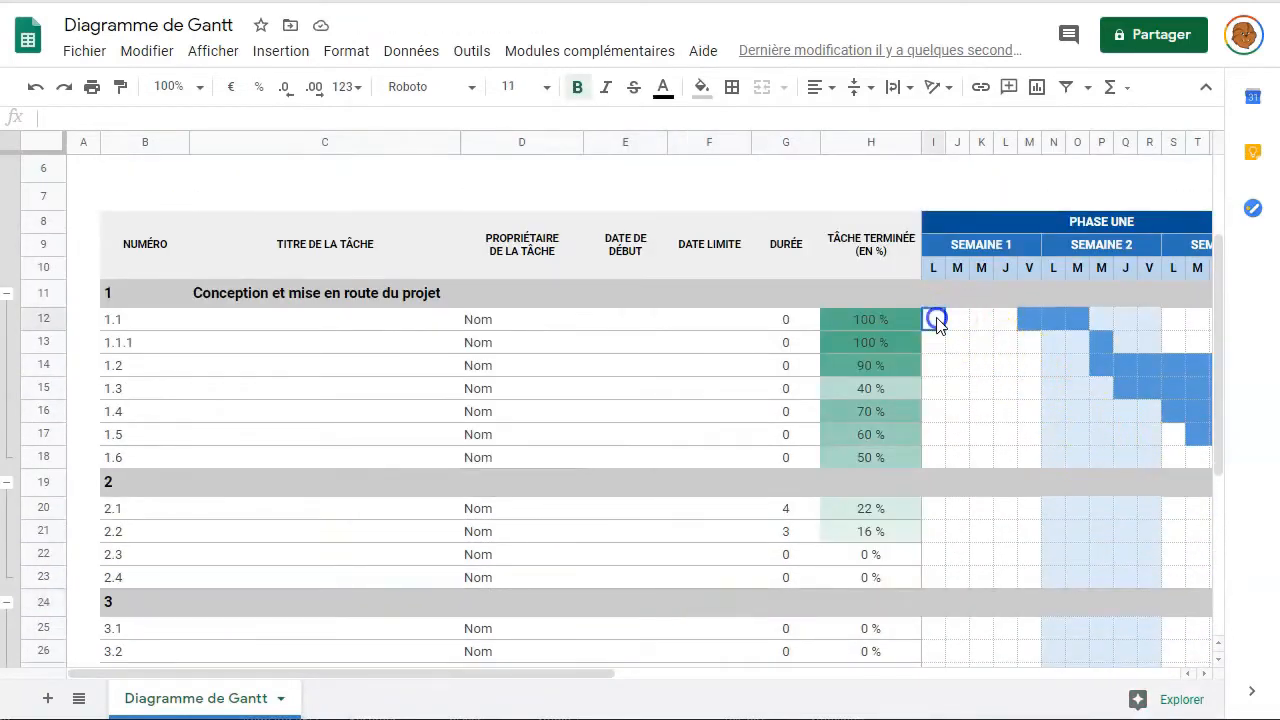
{"action": "left_click", "coordinate": [1025, 455], "text": "shift"}
{"action": "right_click", "coordinate": [1025, 455]}
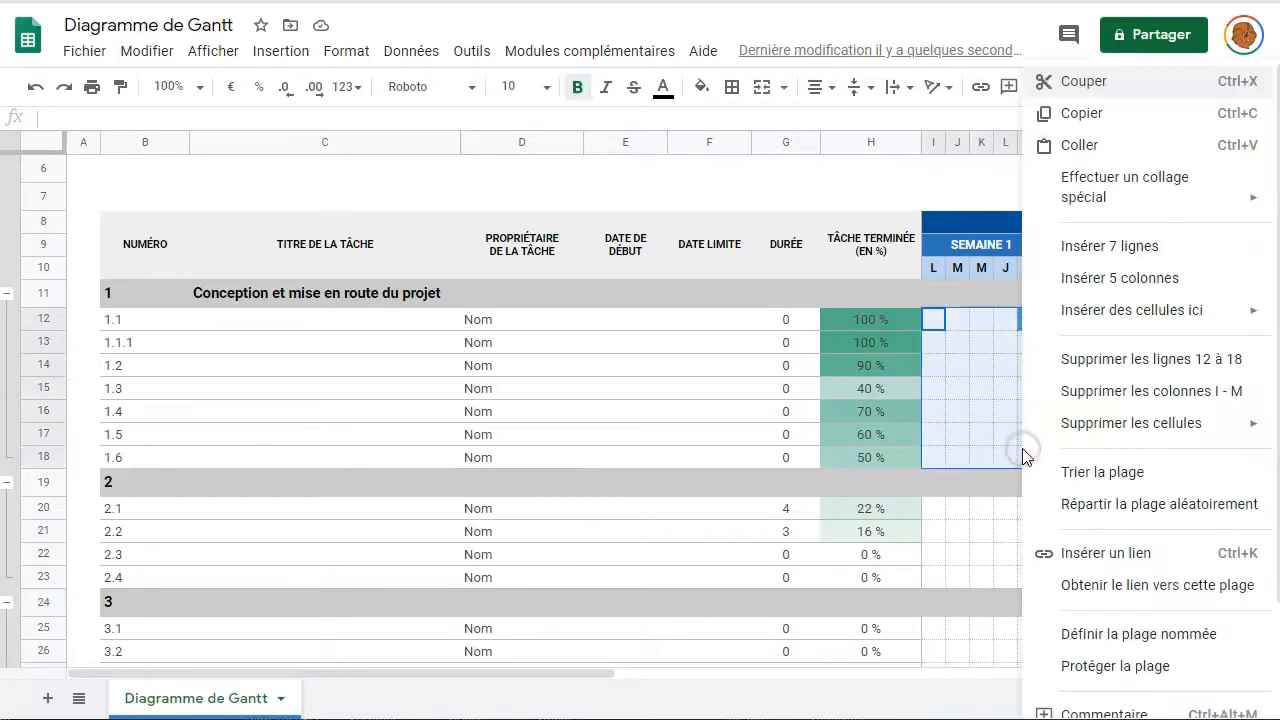
{"action": "left_click", "coordinate": [694, 97]}
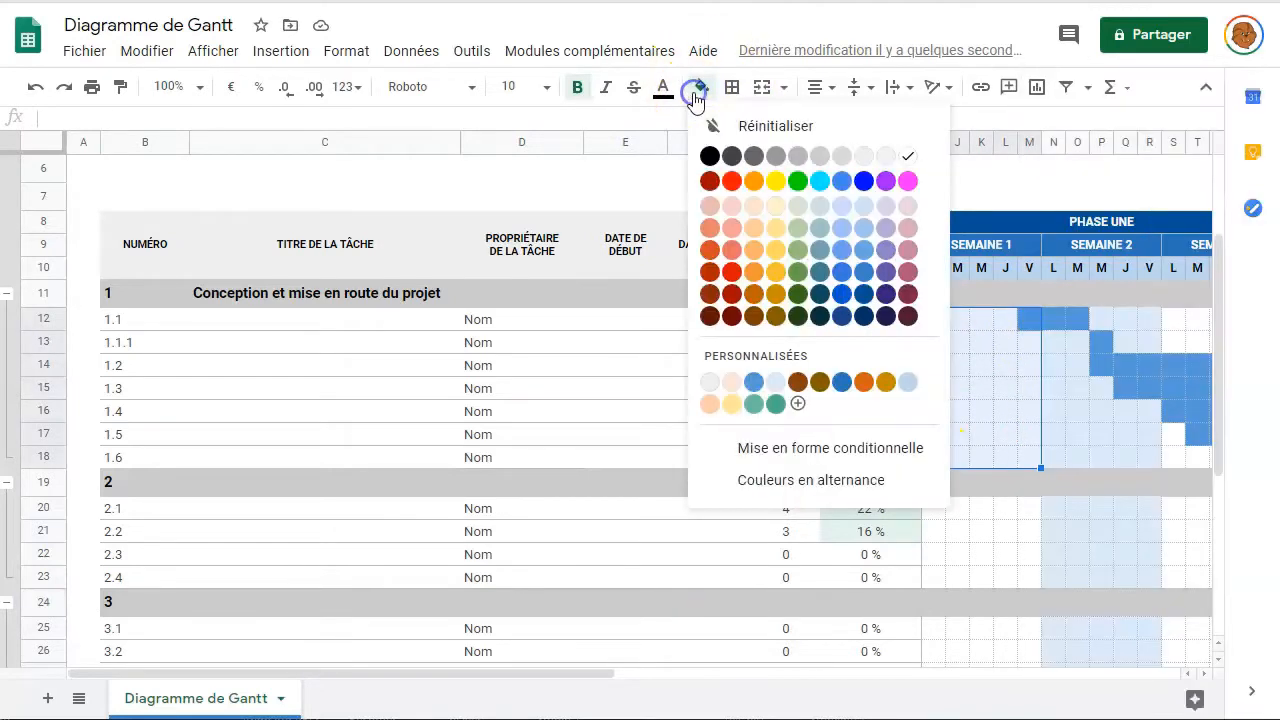
{"action": "left_click", "coordinate": [905, 160]}
- Give the second week's cells N12:R18 the light blue week shading
{"action": "left_click_drag", "start_coordinate": [1051, 320], "coordinate": [1115, 450]}
{"action": "left_click", "coordinate": [702, 87]}
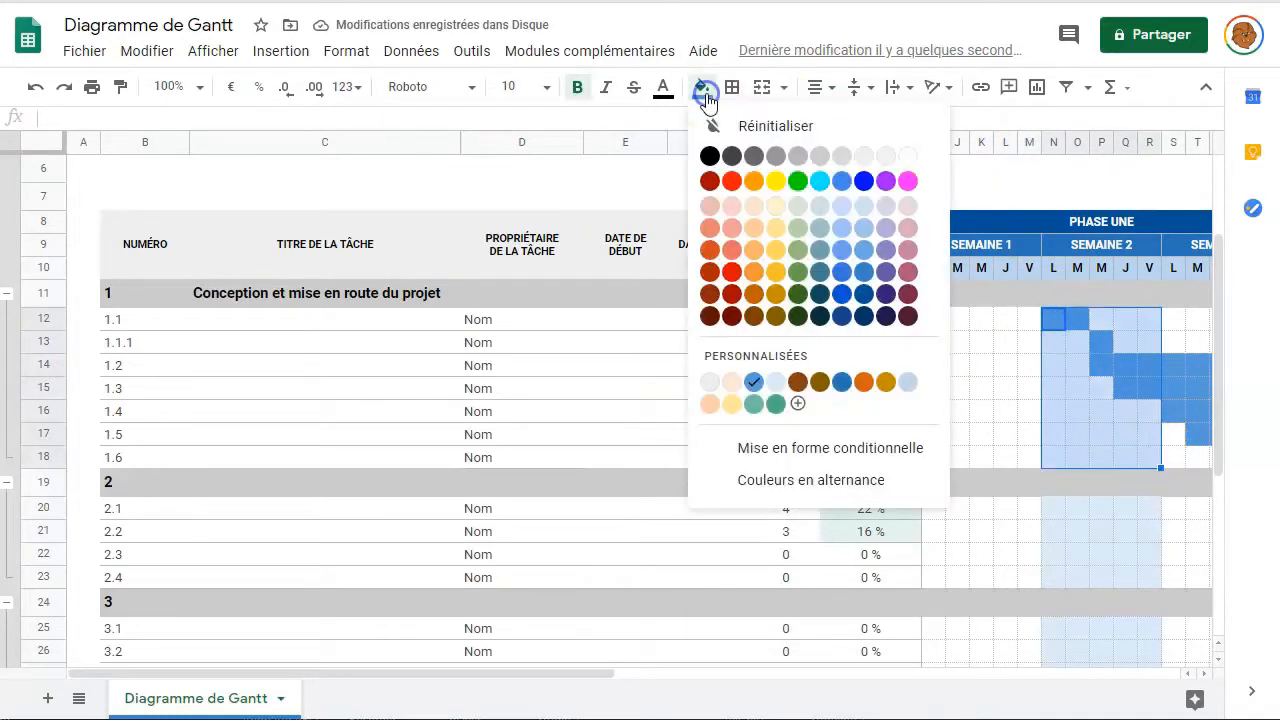
{"action": "left_click", "coordinate": [866, 220]}
- Remove the fill from the leftover sample bars in S14:AB18
{"action": "left_click", "coordinate": [1177, 365]}
{"action": "left_click_drag", "start_coordinate": [597, 678], "coordinate": [825, 694]}
{"action": "left_click", "coordinate": [798, 344]}
{"action": "left_click_drag", "start_coordinate": [777, 366], "coordinate": [996, 458]}
{"action": "left_click", "coordinate": [702, 87]}
{"action": "left_click", "coordinate": [905, 160]}
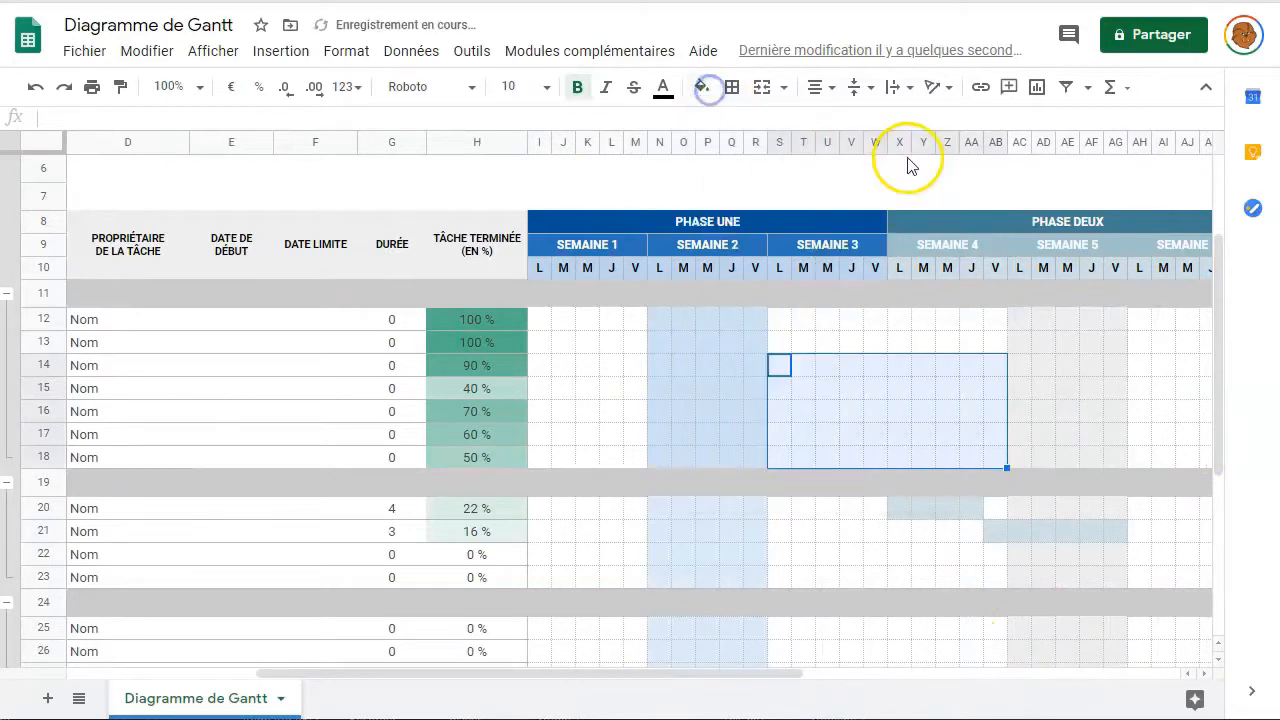
- Clear the fill from the remaining sample bars in rows 20 and 21
{"action": "left_click_drag", "start_coordinate": [900, 508], "coordinate": [1118, 534]}
{"action": "left_click", "coordinate": [702, 87]}
{"action": "left_click", "coordinate": [905, 160]}
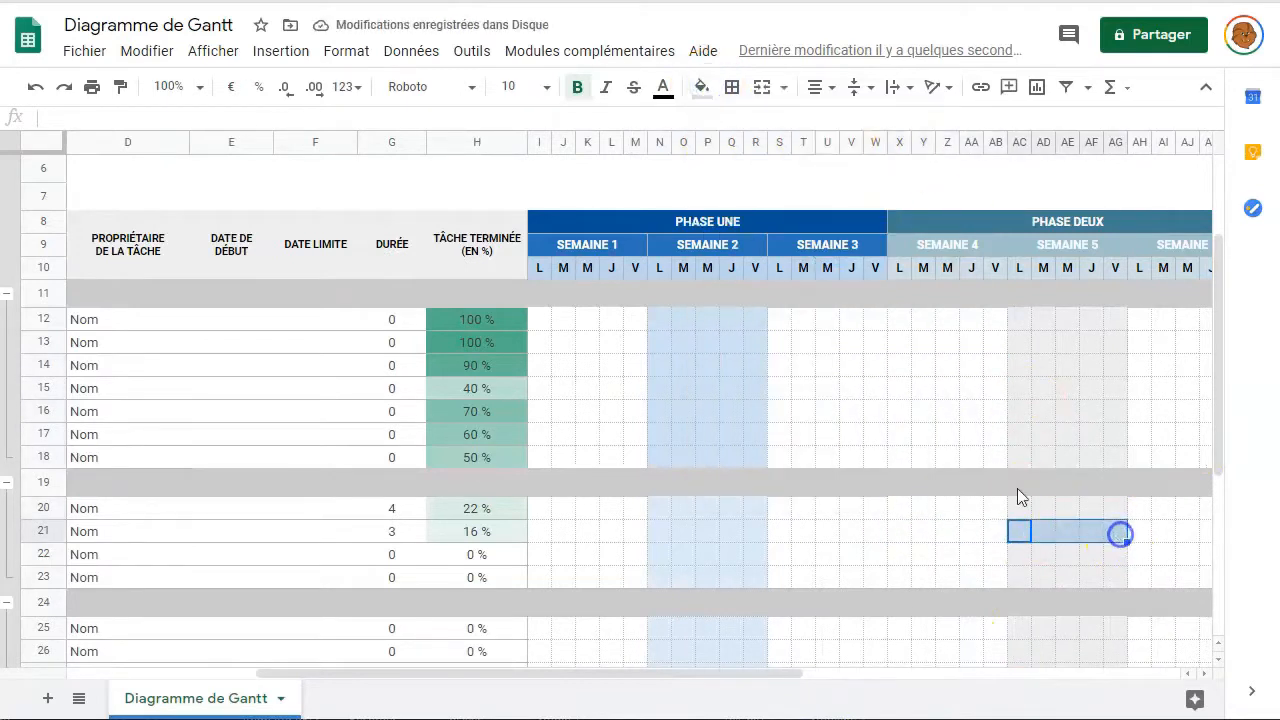
{"action": "left_click", "coordinate": [702, 87]}
{"action": "left_click", "coordinate": [865, 157]}
{"action": "left_click", "coordinate": [922, 532]}
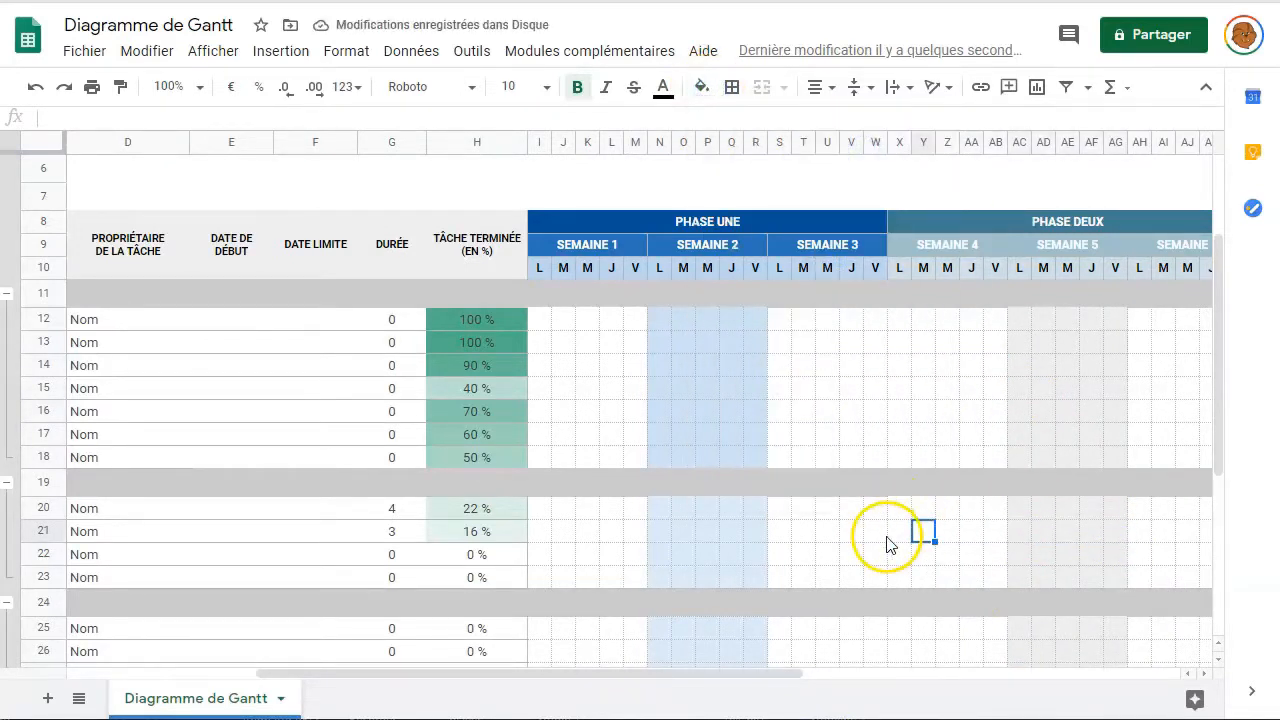
- Change the file title from 'Diagramme de Gantt' to 'Feuille de base d'un diagramme de Gantt'
{"action": "left_click_drag", "start_coordinate": [471, 674], "coordinate": [186, 676]}
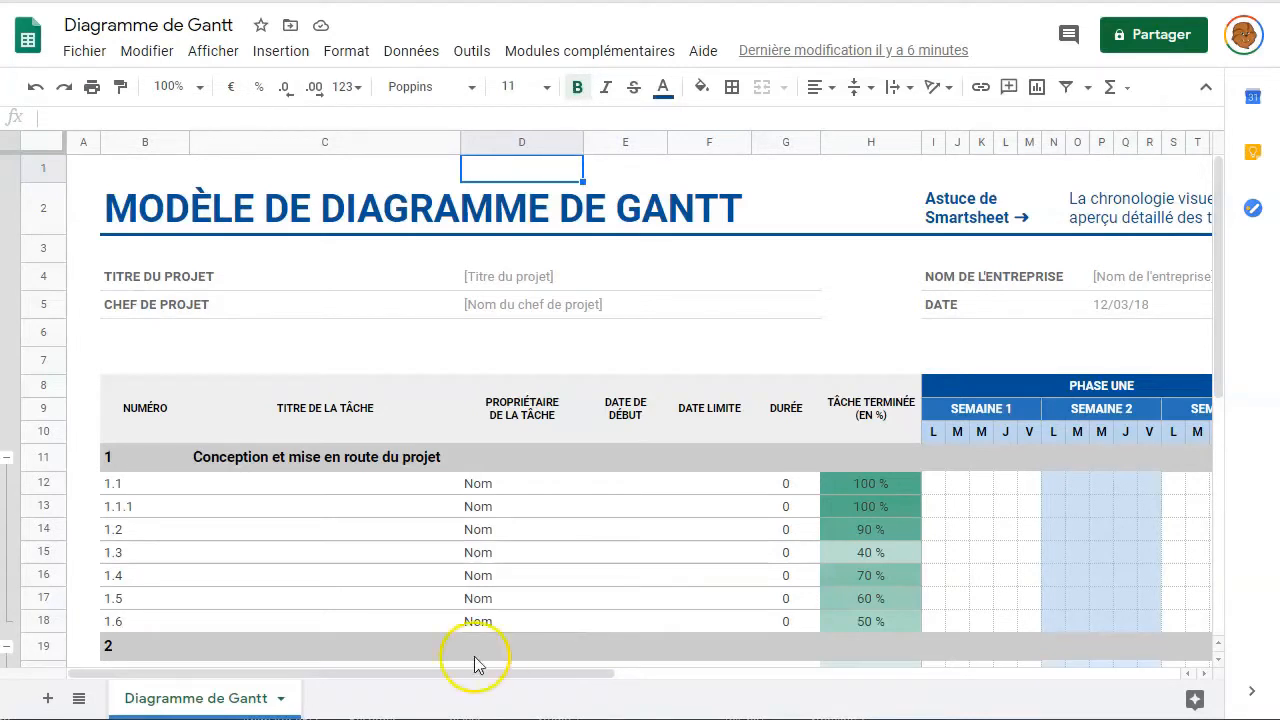
{"action": "left_click", "coordinate": [141, 23]}
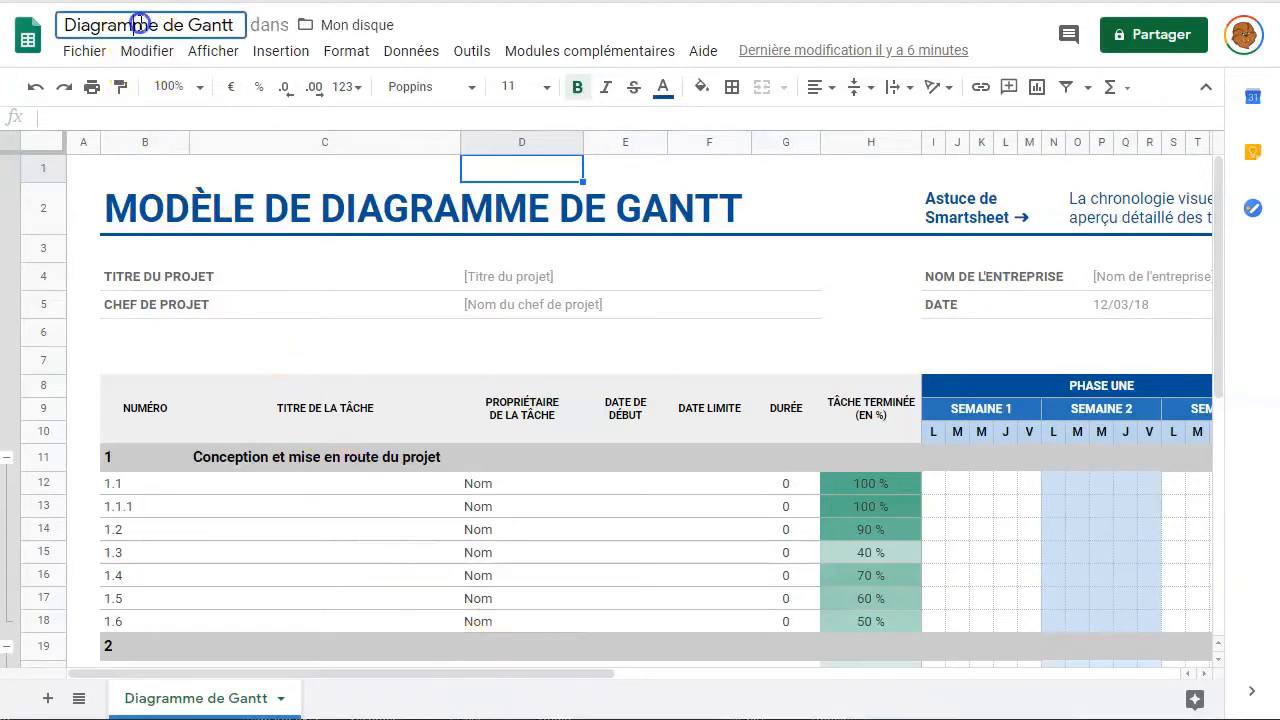
{"action": "triple_click", "coordinate": [141, 23]}
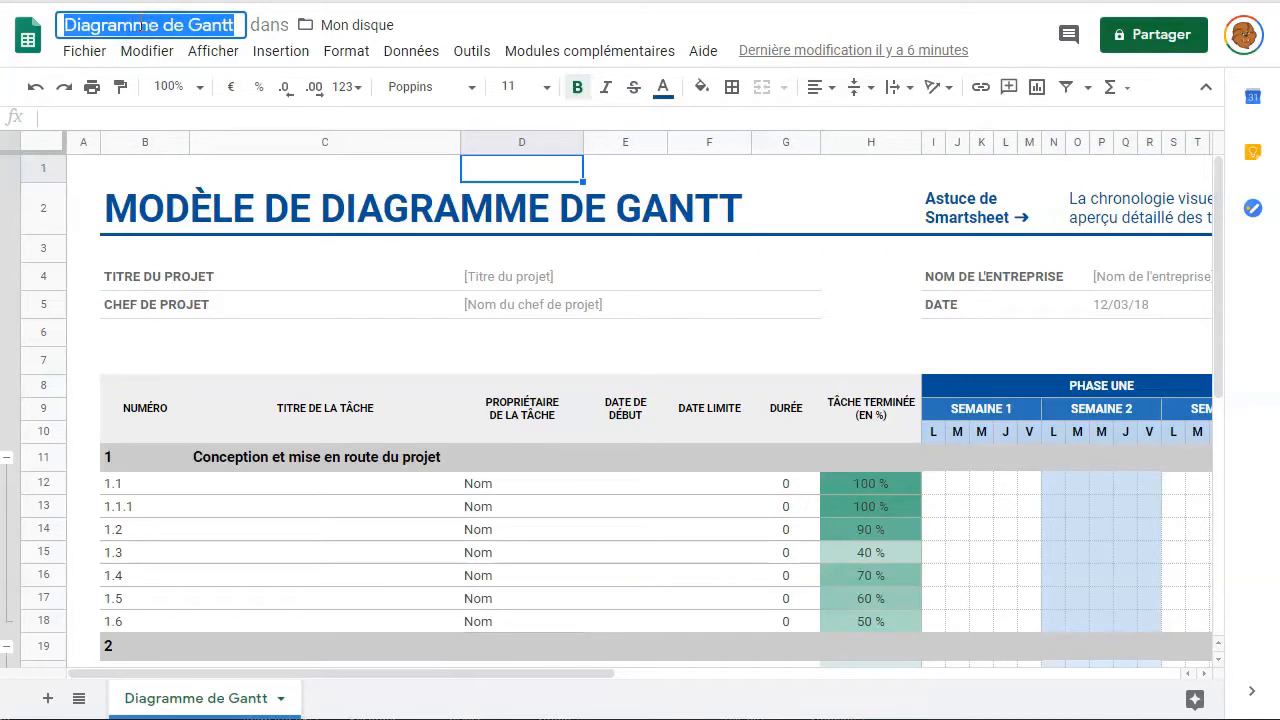
{"action": "type", "text": "Feuille de base d’un diagramme de Gantt"}
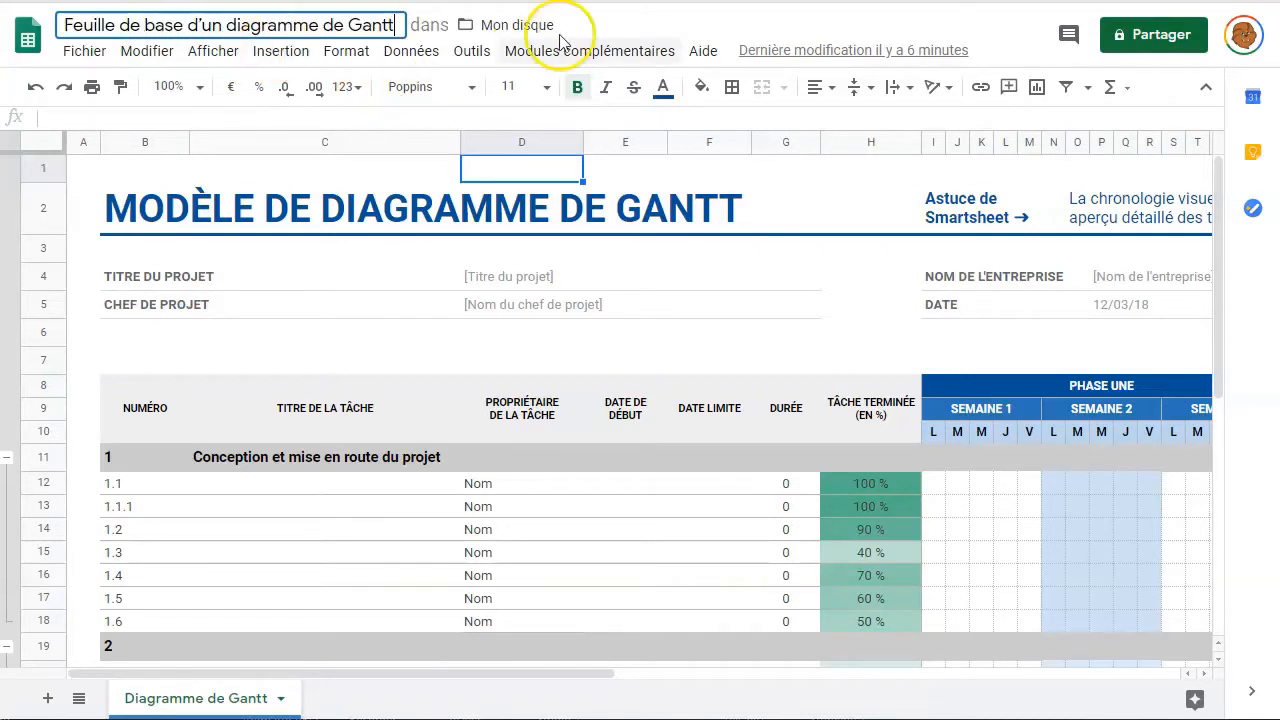
{"action": "left_click", "coordinate": [590, 28]}
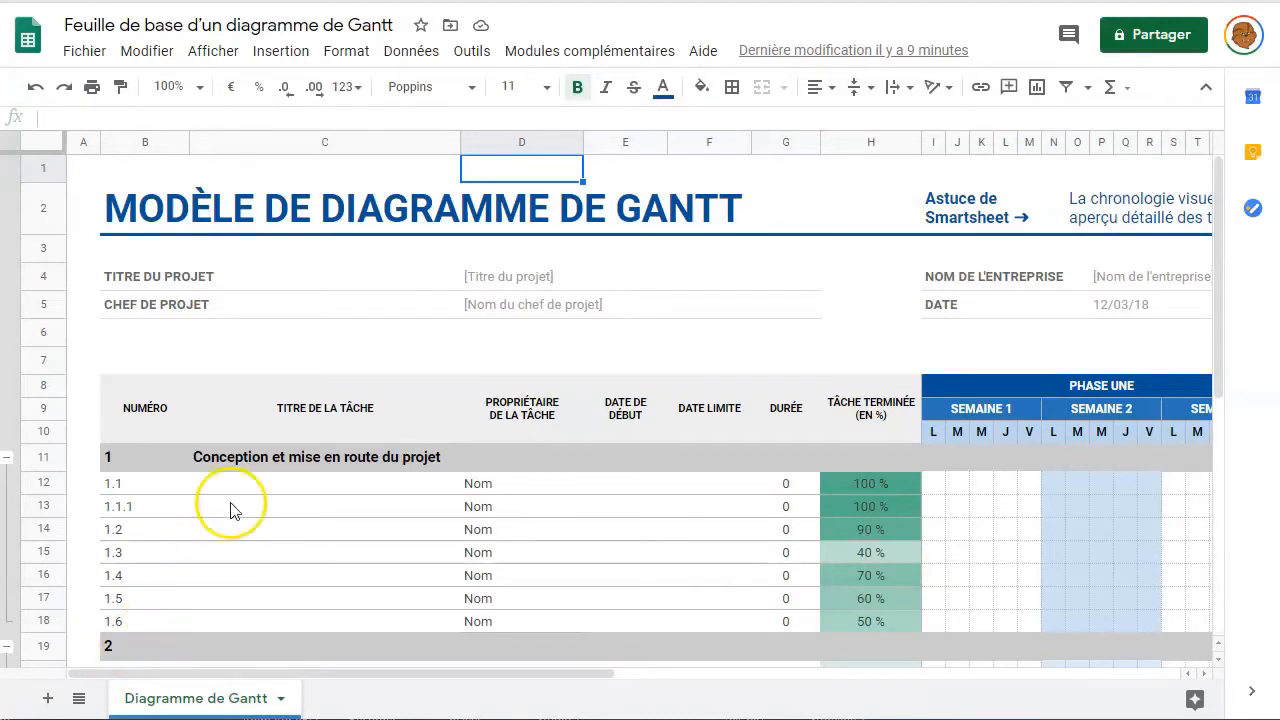
- Create and open a copy named 'Travail scolaire (oct–nov2021)' in Mon disque
{"action": "left_click", "coordinate": [101, 52]}
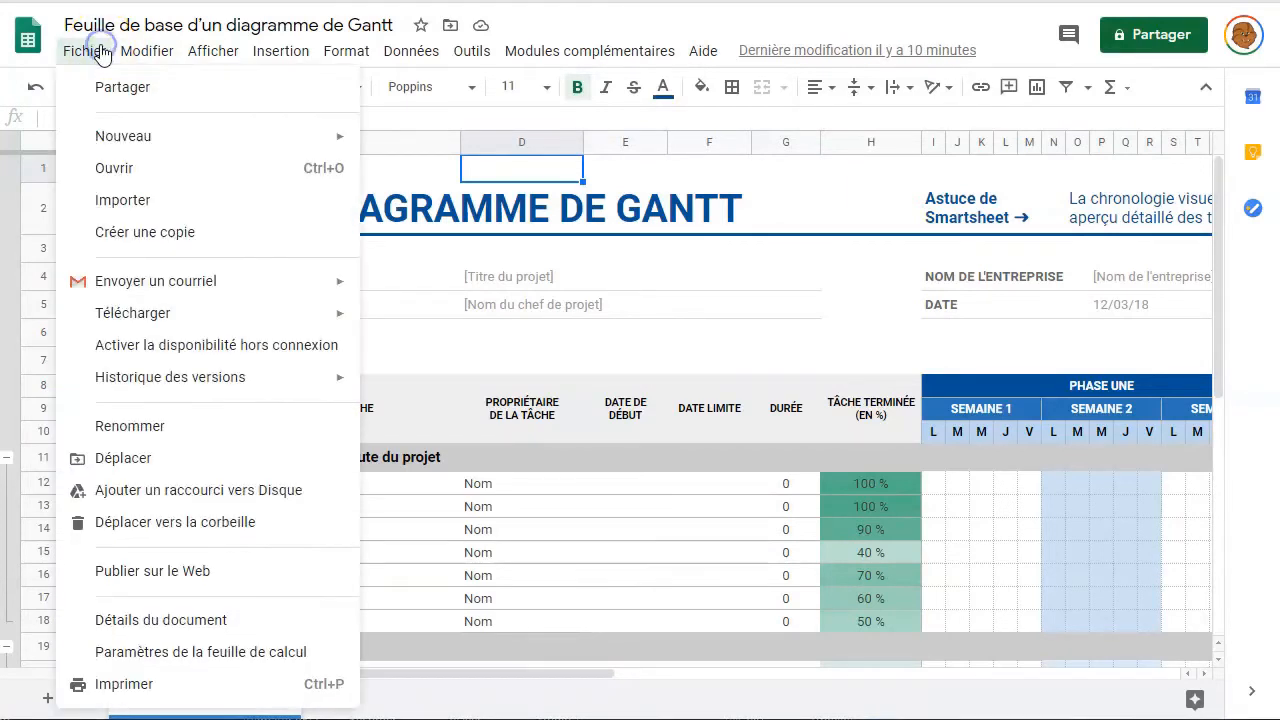
{"action": "left_click", "coordinate": [182, 237]}
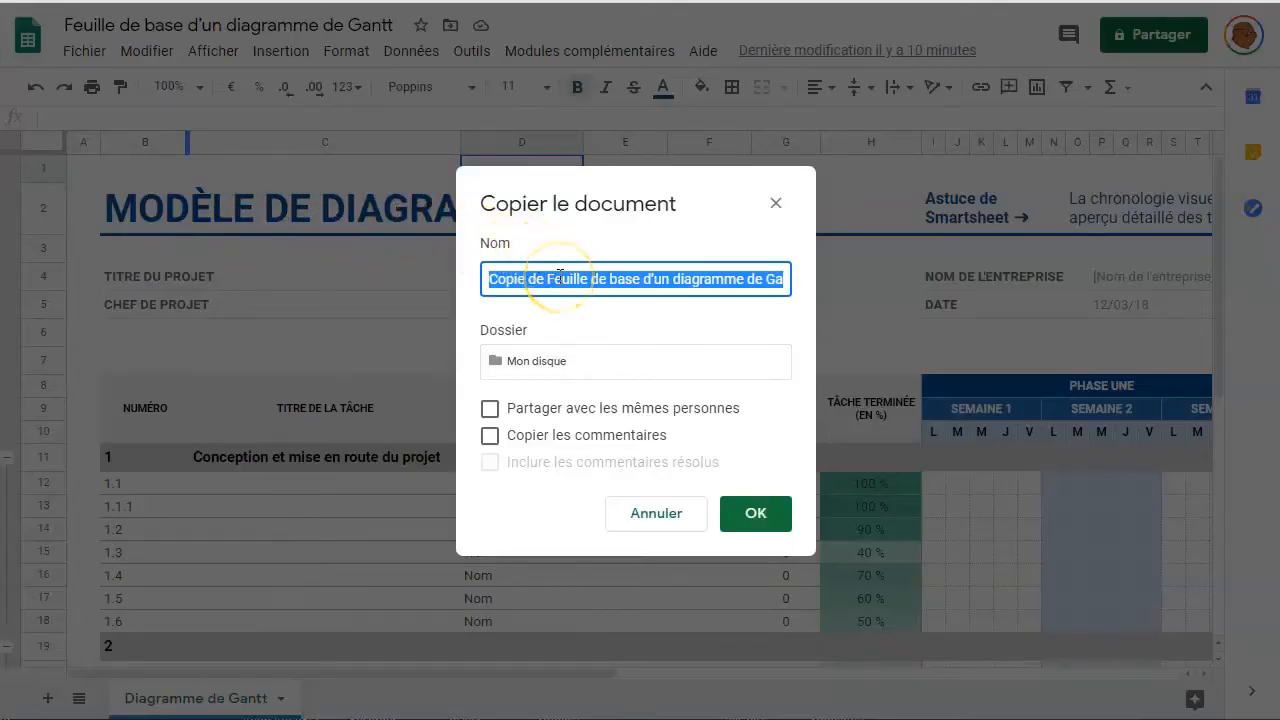
{"action": "type", "text": "Travail scolaire (oct-nov2021)"}
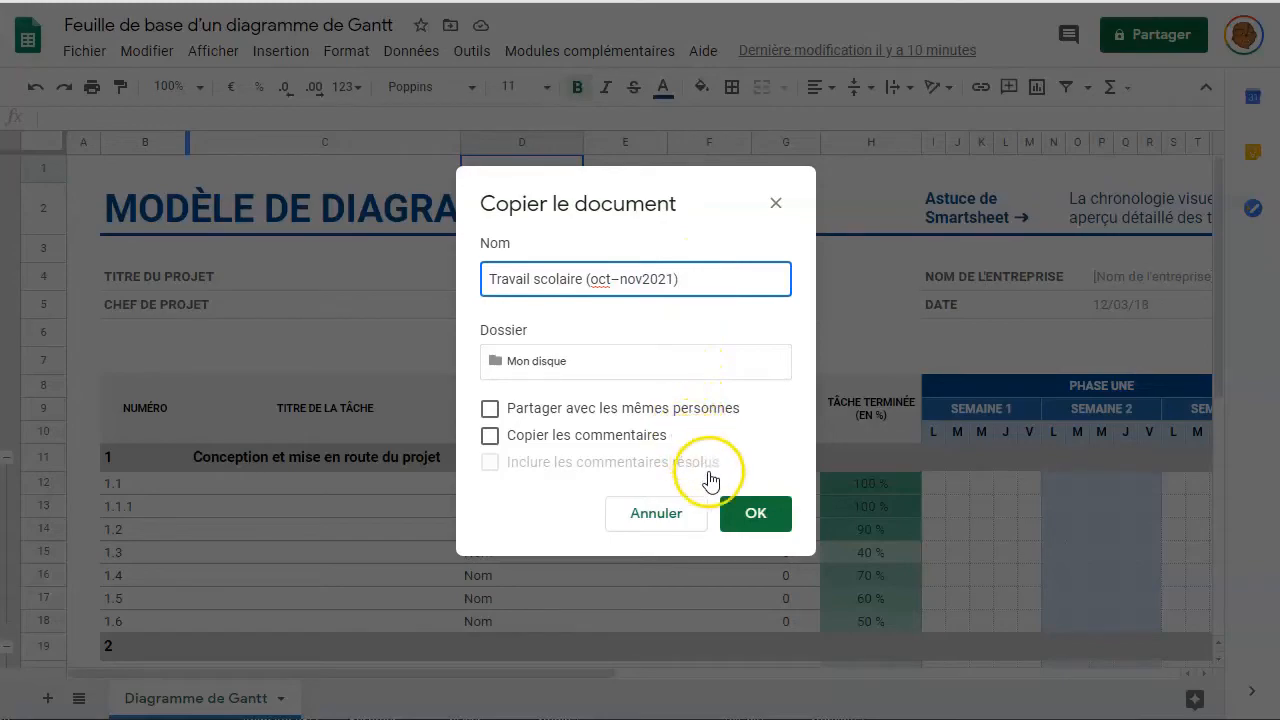
{"action": "left_click", "coordinate": [740, 516]}
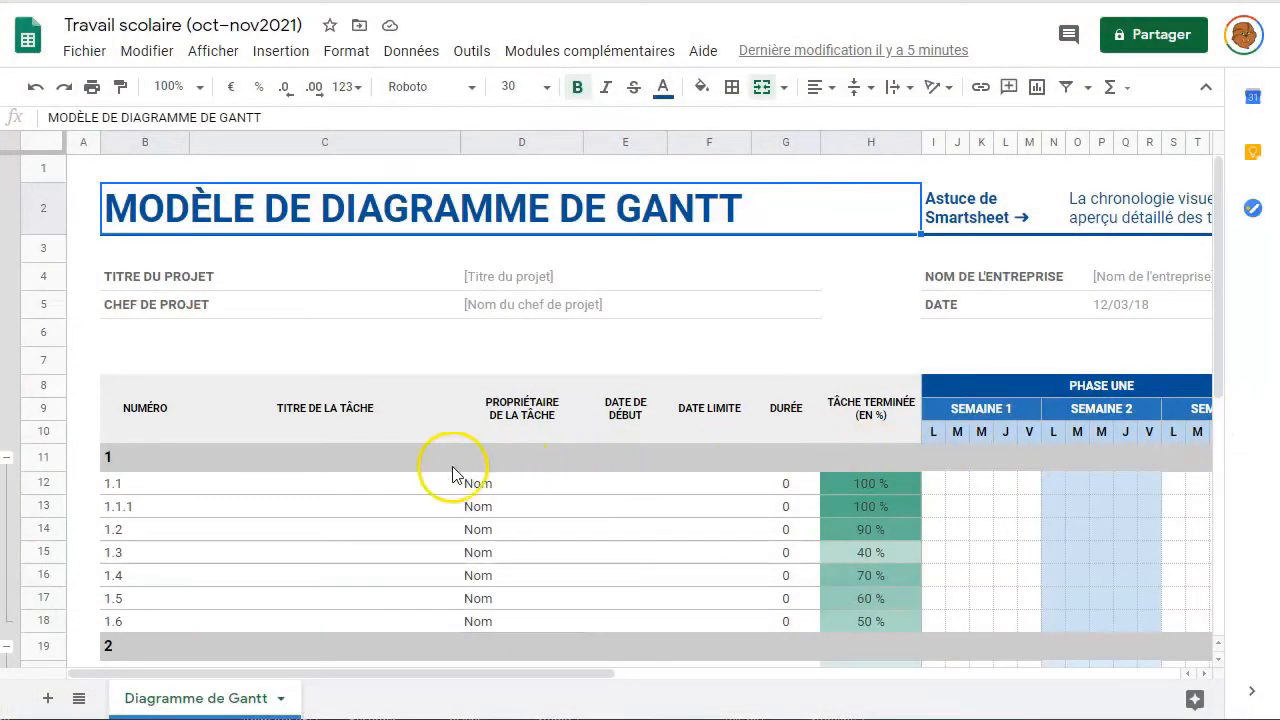
- Title phases 1 and 2 'Chercher information sur le sujet' and 'Analyser et évaluer l'information'
{"action": "left_click", "coordinate": [161, 458]}
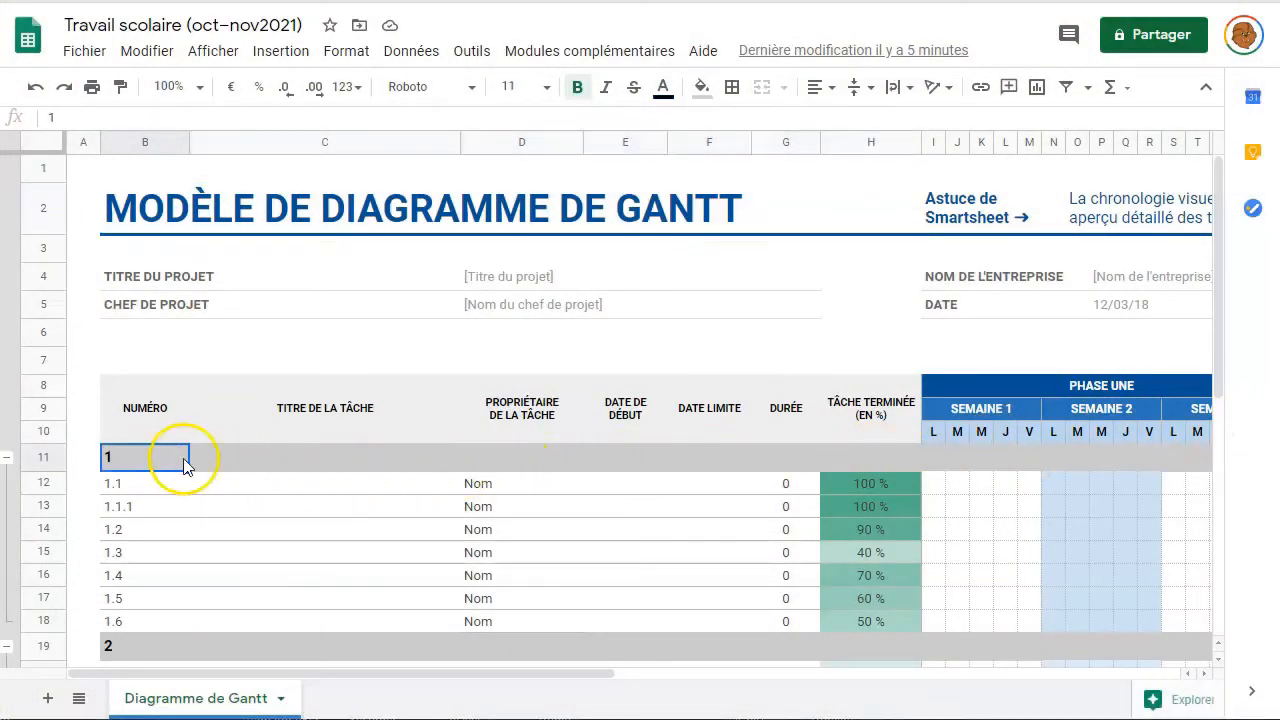
{"action": "left_click", "coordinate": [236, 461]}
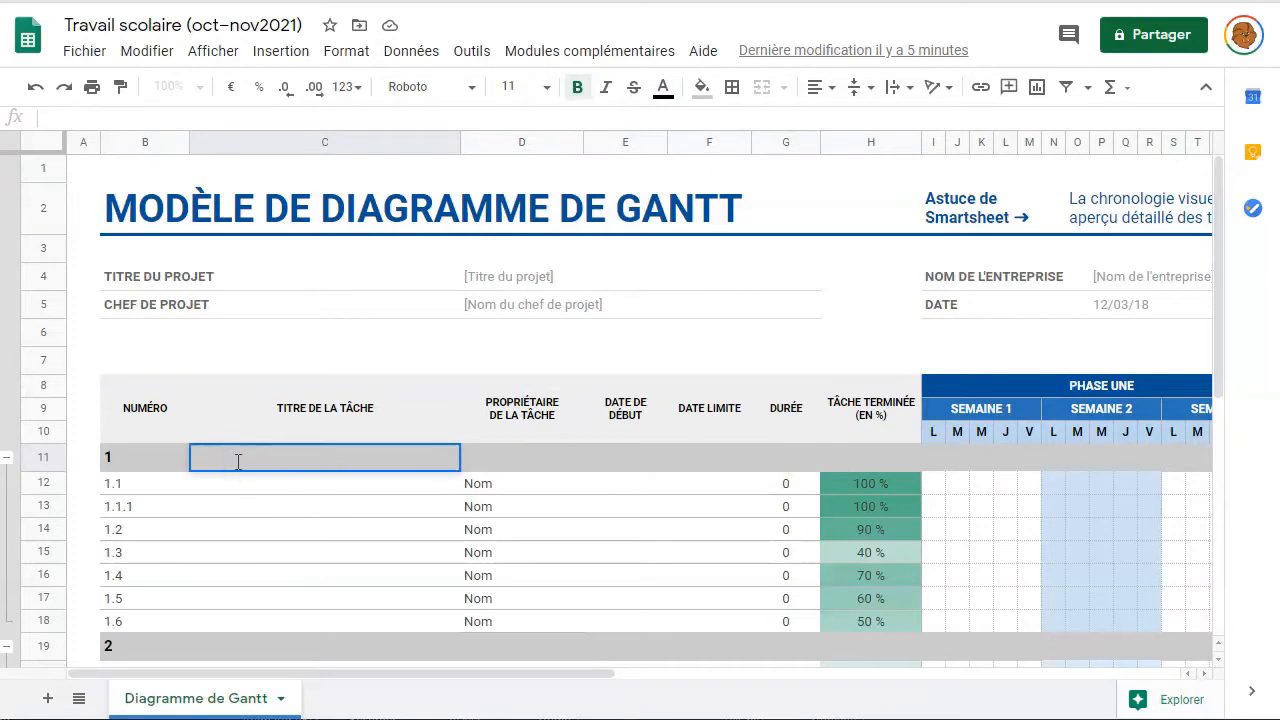
{"action": "type", "text": "Chercher information sur le sujet"}
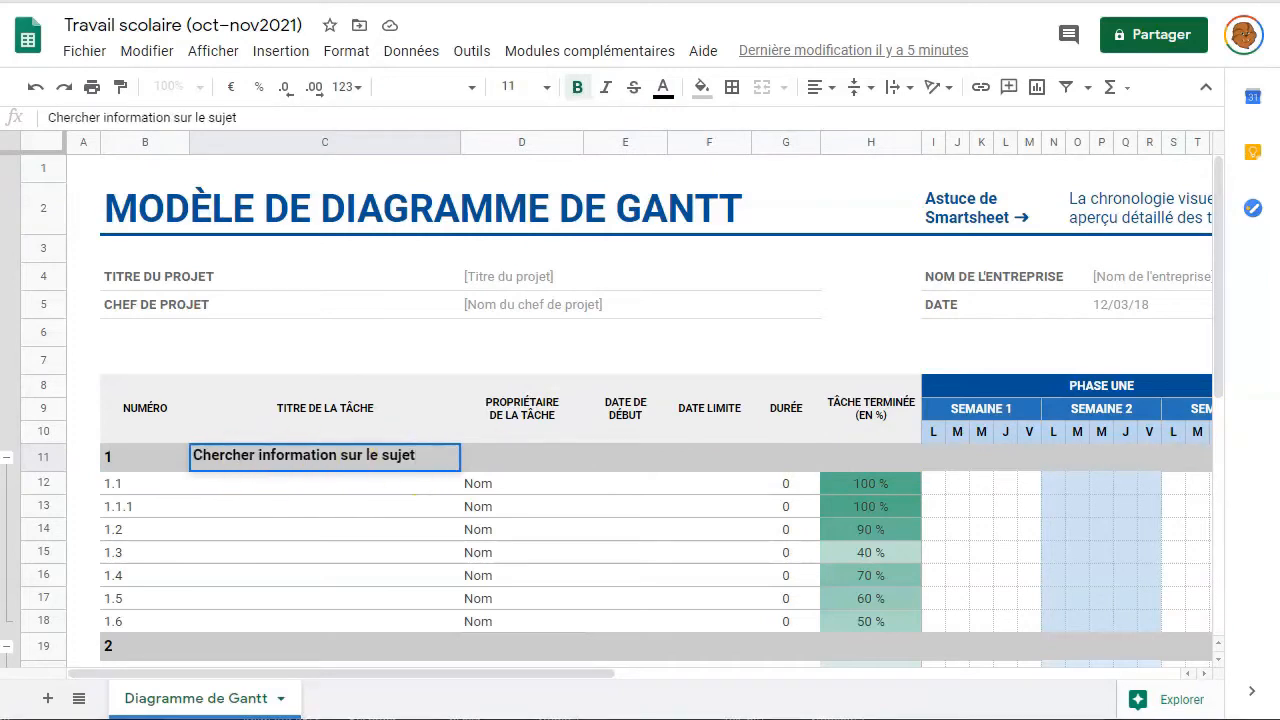
{"action": "double_click", "coordinate": [231, 646]}
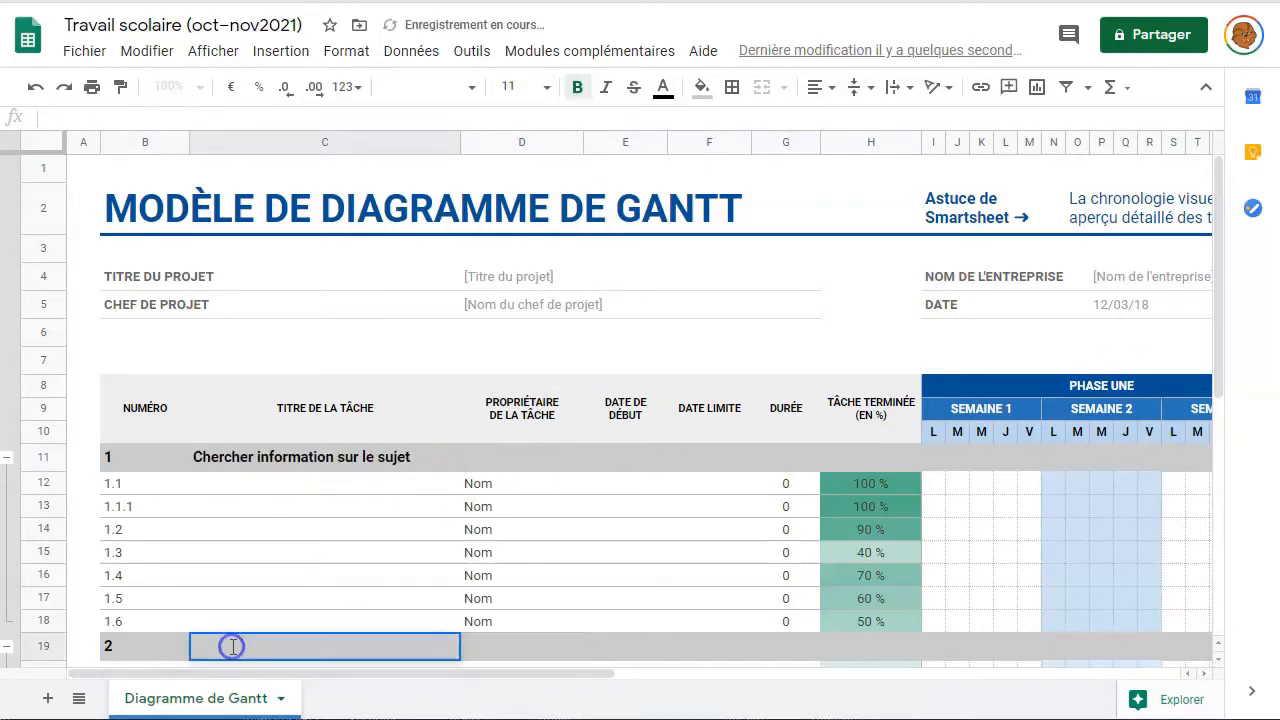
{"action": "type", "text": "Analyser et évaluer l'information"}
{"action": "scroll", "coordinate": [367, 544], "scroll_direction": "down", "scroll_amount": 2}
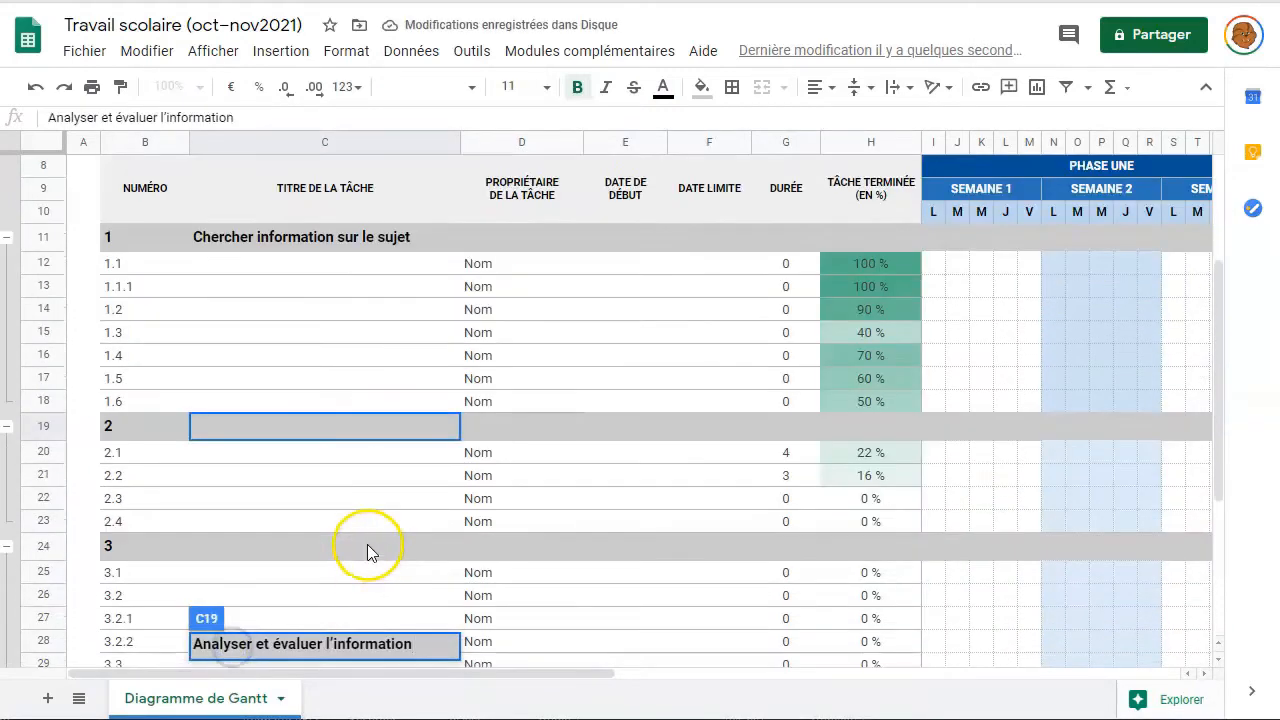
{"action": "scroll", "coordinate": [367, 544], "scroll_direction": "down", "scroll_amount": 1}
{"action": "left_click", "coordinate": [240, 502]}
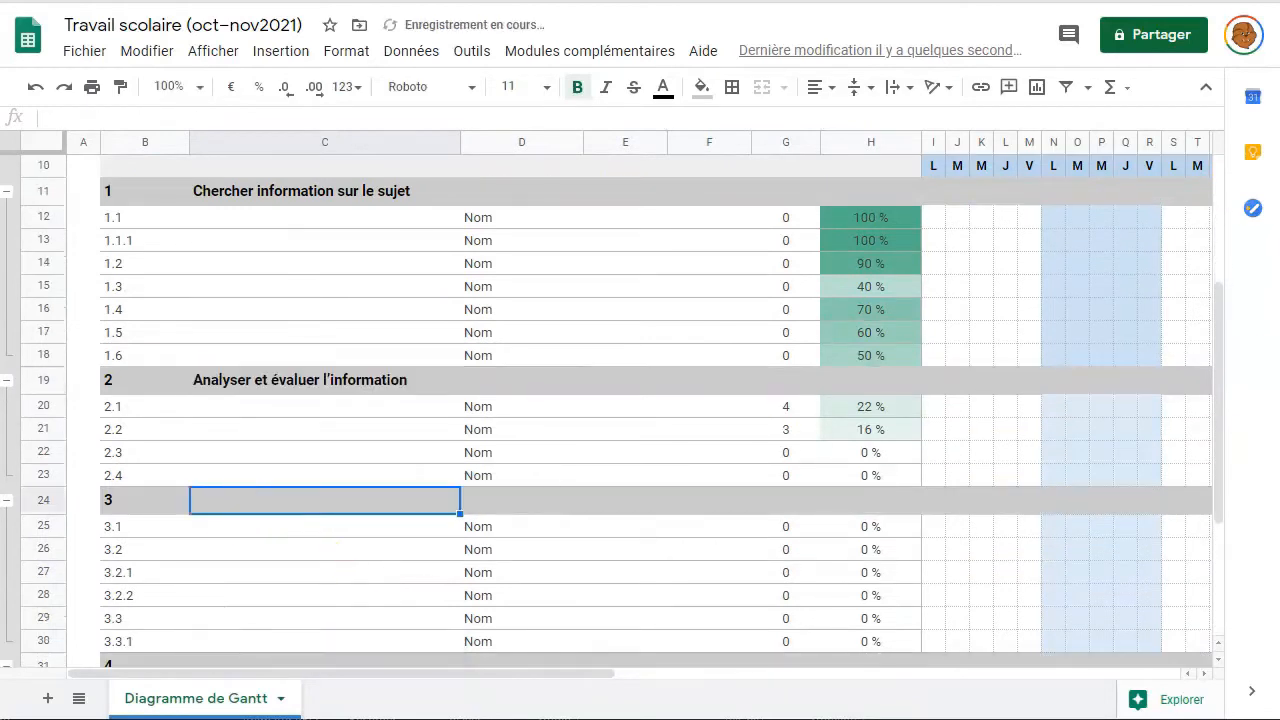
- Title phases 3 and 4 'Résumer et synthétiser' and 'Rédiger le travail'
{"action": "double_click", "coordinate": [223, 508]}
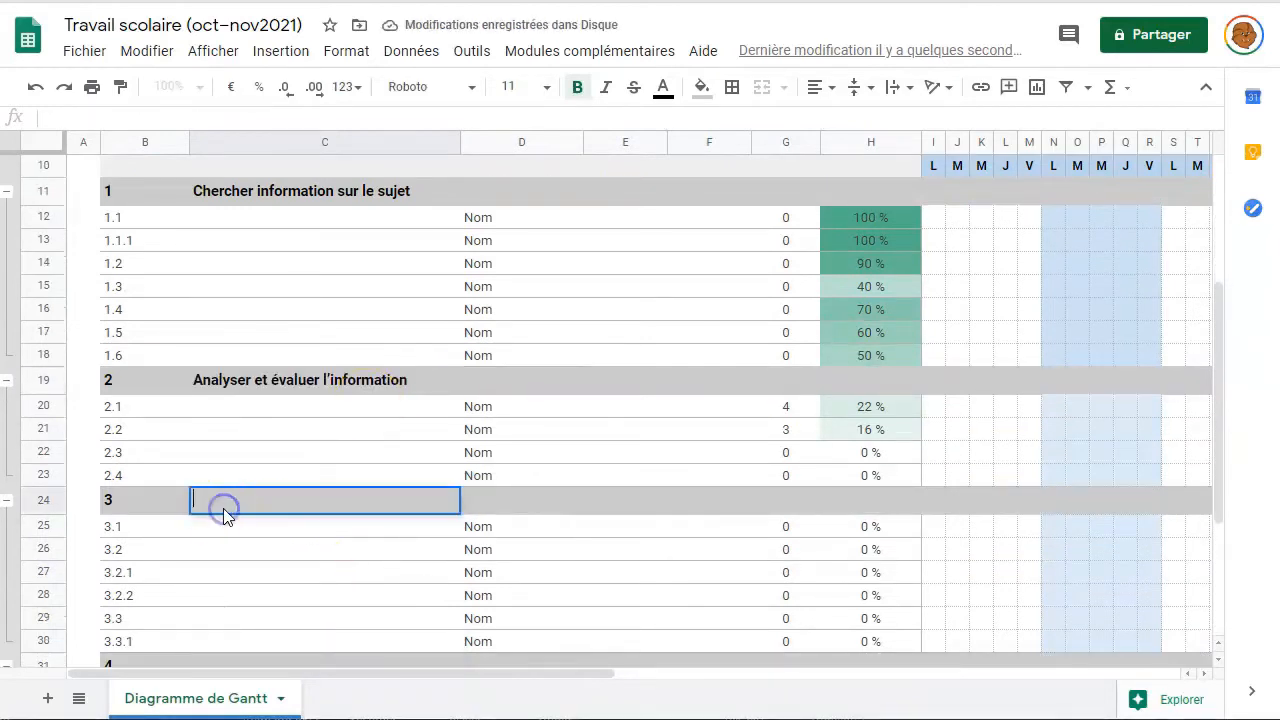
{"action": "type", "text": "Résumer et synthétiser"}
{"action": "scroll", "coordinate": [406, 463], "scroll_direction": "down", "scroll_amount": 2}
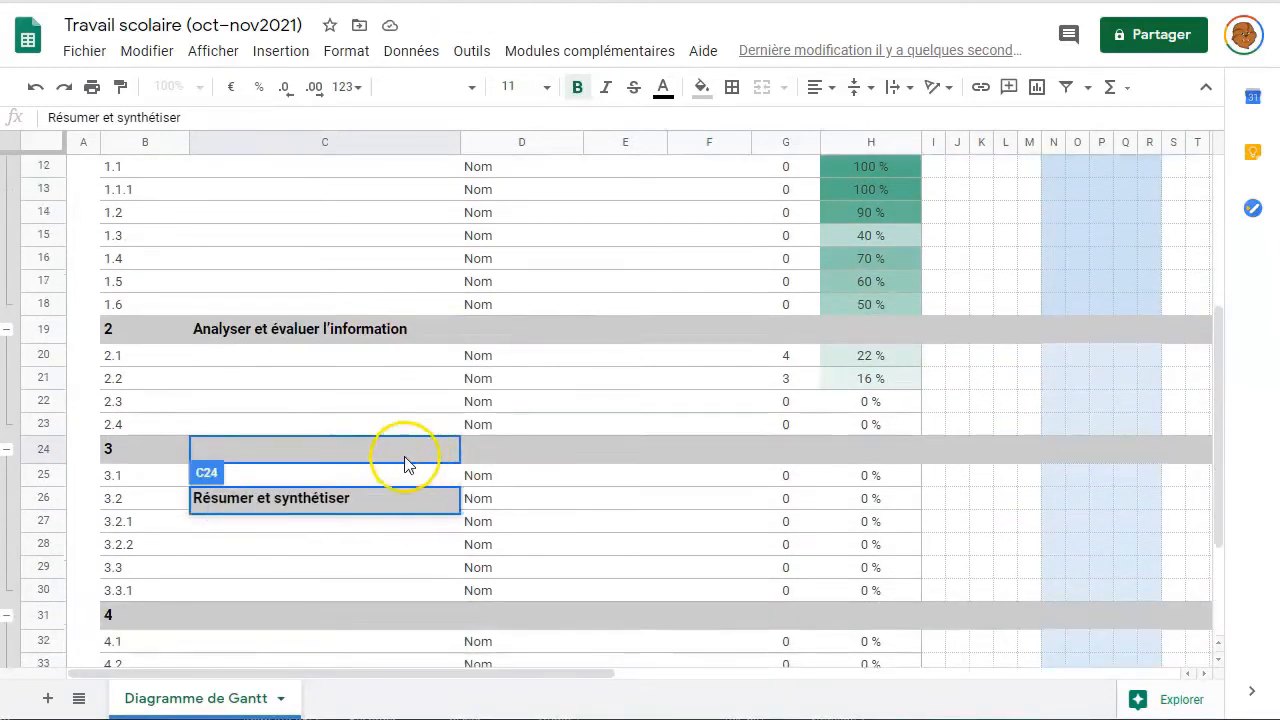
{"action": "double_click", "coordinate": [251, 500]}
{"action": "type", "text": "Rédiger le travail"}
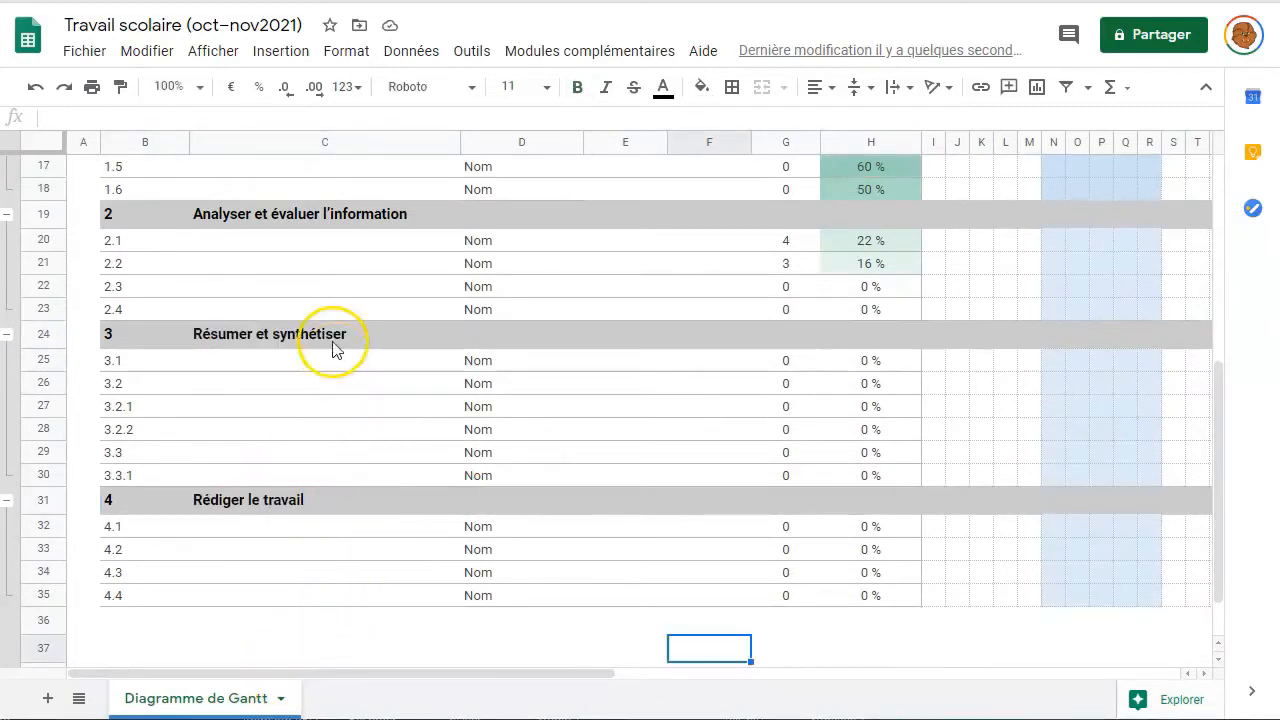
{"action": "left_click", "coordinate": [281, 54]}
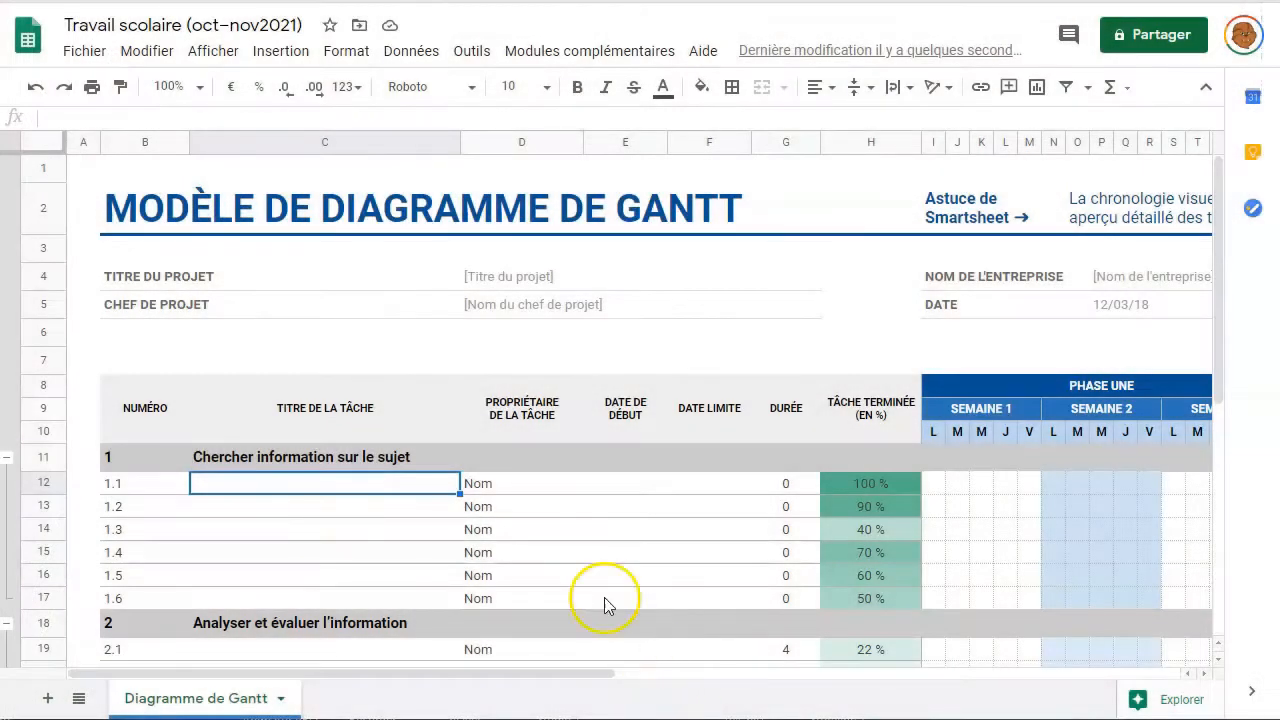
- Paste titles into tasks 1.1 through 1.6, starting with 'Planifier une réunion de démarrage'
{"action": "type", "text": "Planifier une réunion de démarrage"}
{"action": "double_click", "coordinate": [211, 489]}
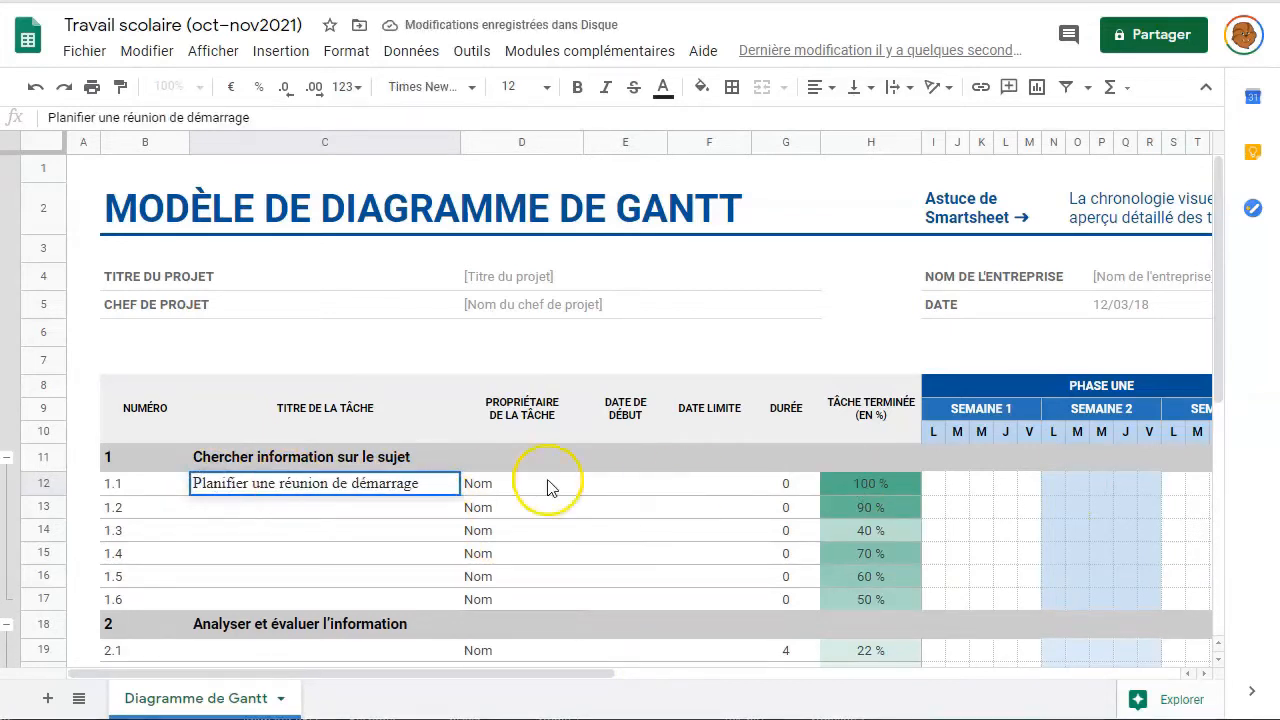
{"action": "double_click", "coordinate": [274, 509]}
{"action": "type", "text": "Se réunir pour choisir sujet et mots-clés et plan provisoire"}
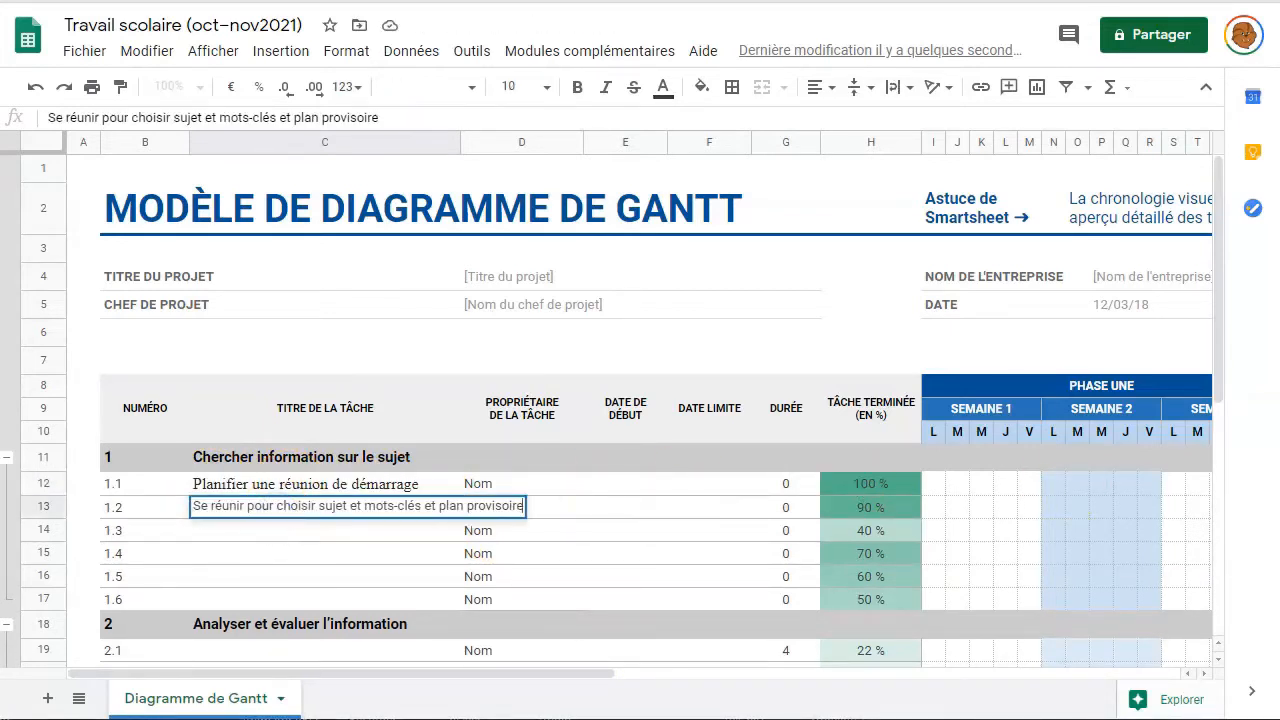
{"action": "double_click", "coordinate": [206, 535]}
{"action": "type", "text": "Faire le compte rendu et partager les documents"}
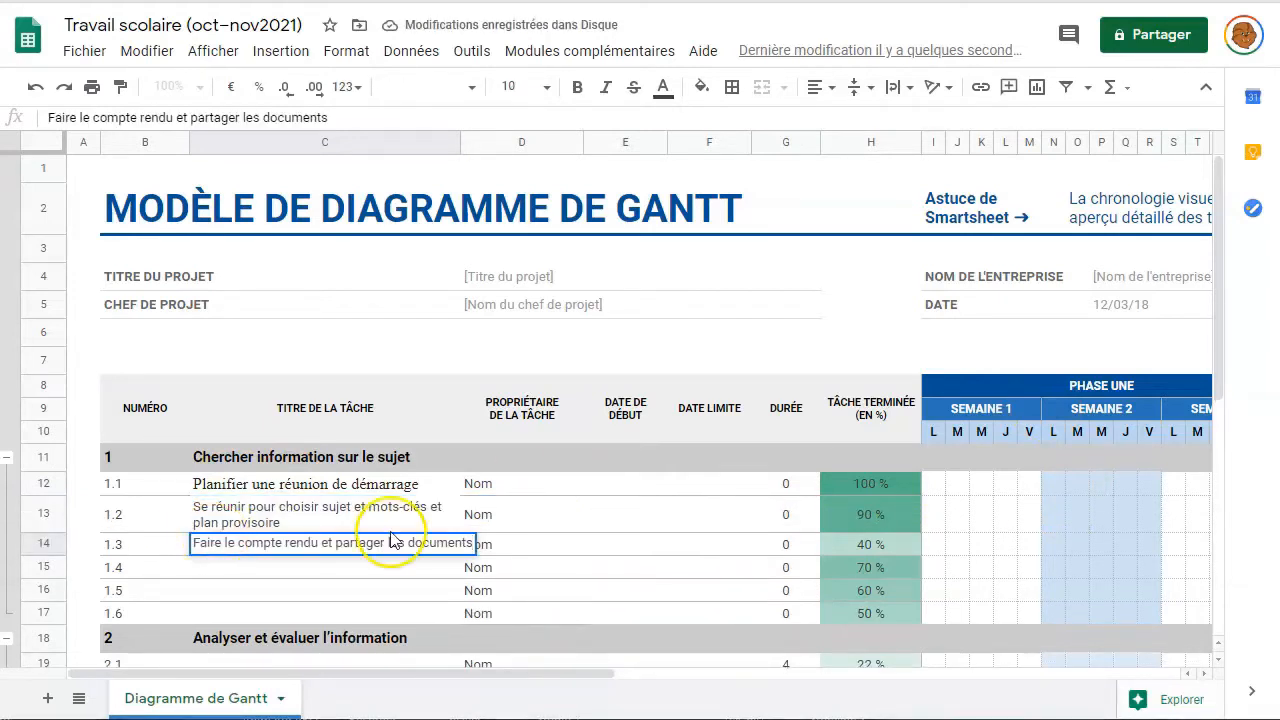
{"action": "double_click", "coordinate": [220, 571]}
{"action": "type", "text": "Se réunir : tâches, calendrier et responsabilité"}
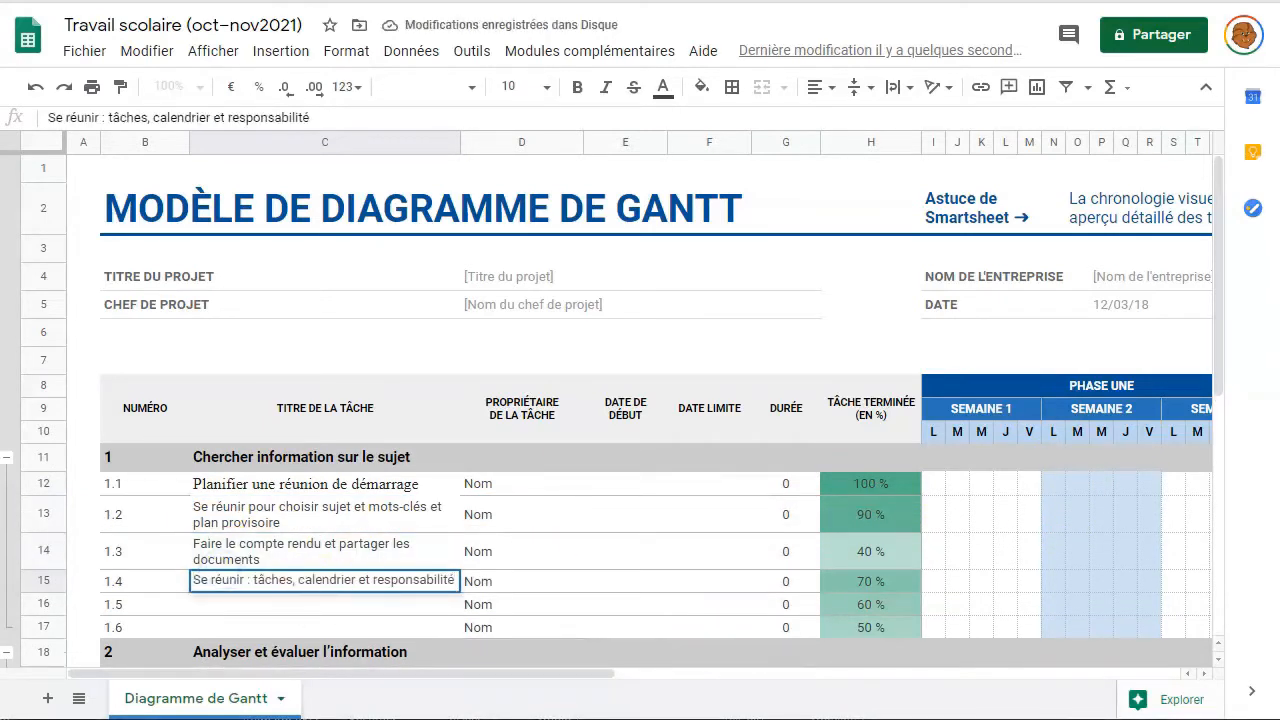
{"action": "double_click", "coordinate": [222, 608]}
{"action": "type", "text": "Faire le compte rendu et partager les documents"}
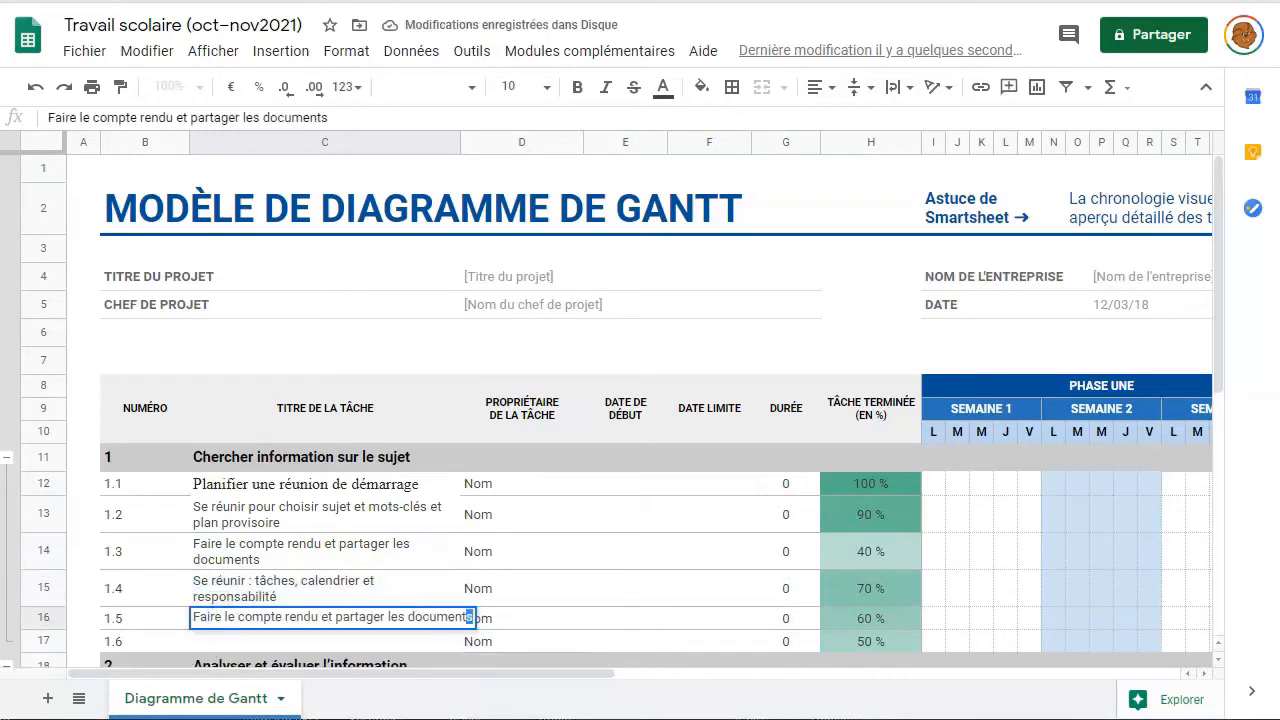
{"action": "double_click", "coordinate": [215, 658]}
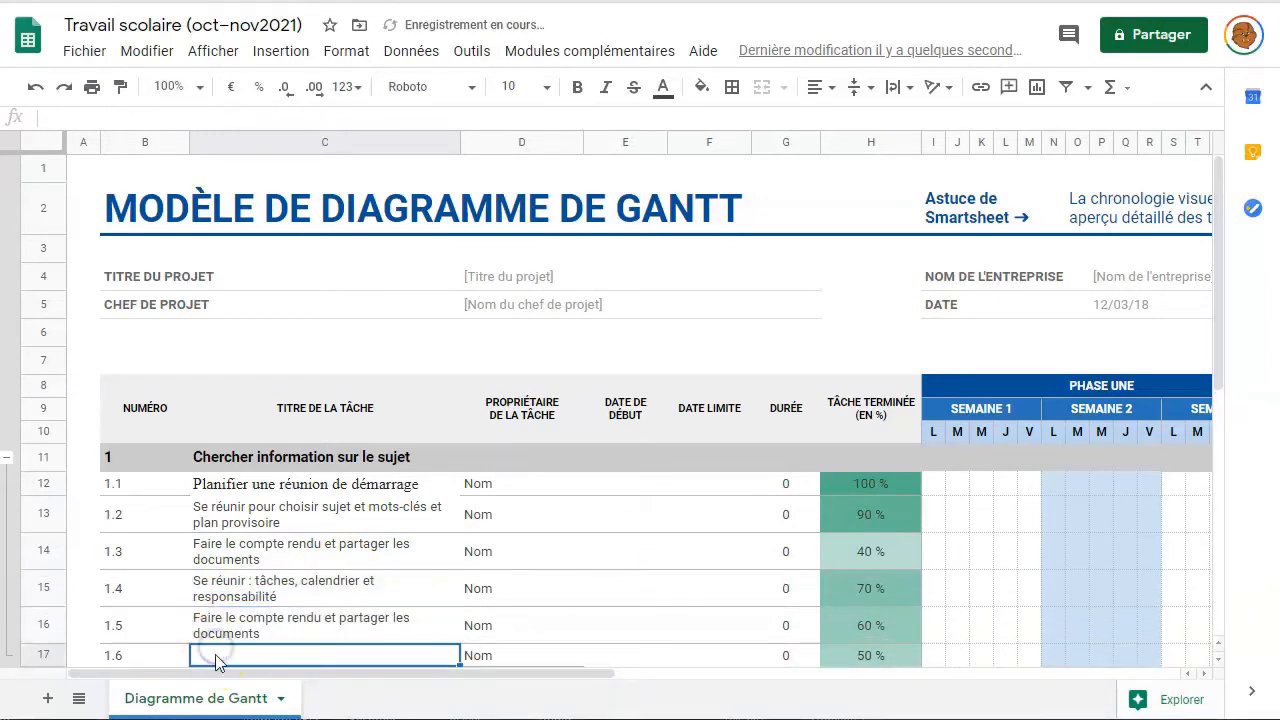
{"action": "type", "text": "Effectuer la recherche des documents"}
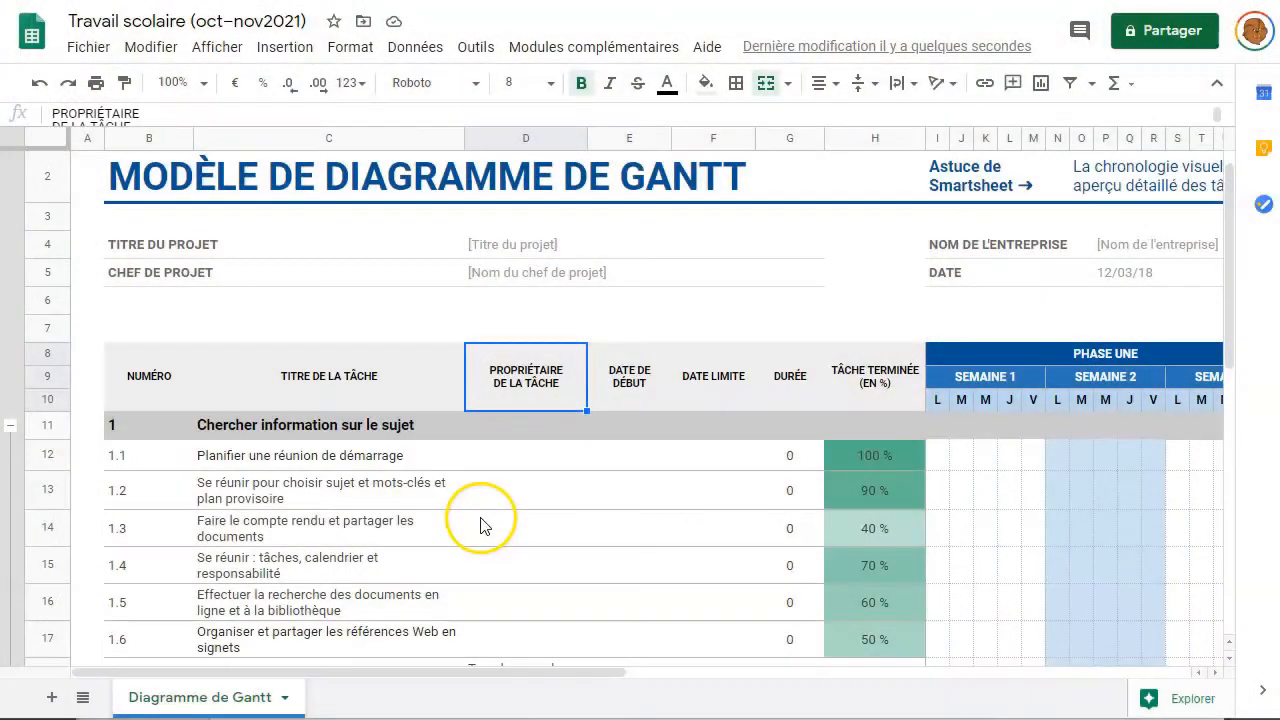
- Assign owners for tasks 1.1–1.4: Membre A, all team members, Membre C, all team members
{"action": "left_click", "coordinate": [511, 465]}
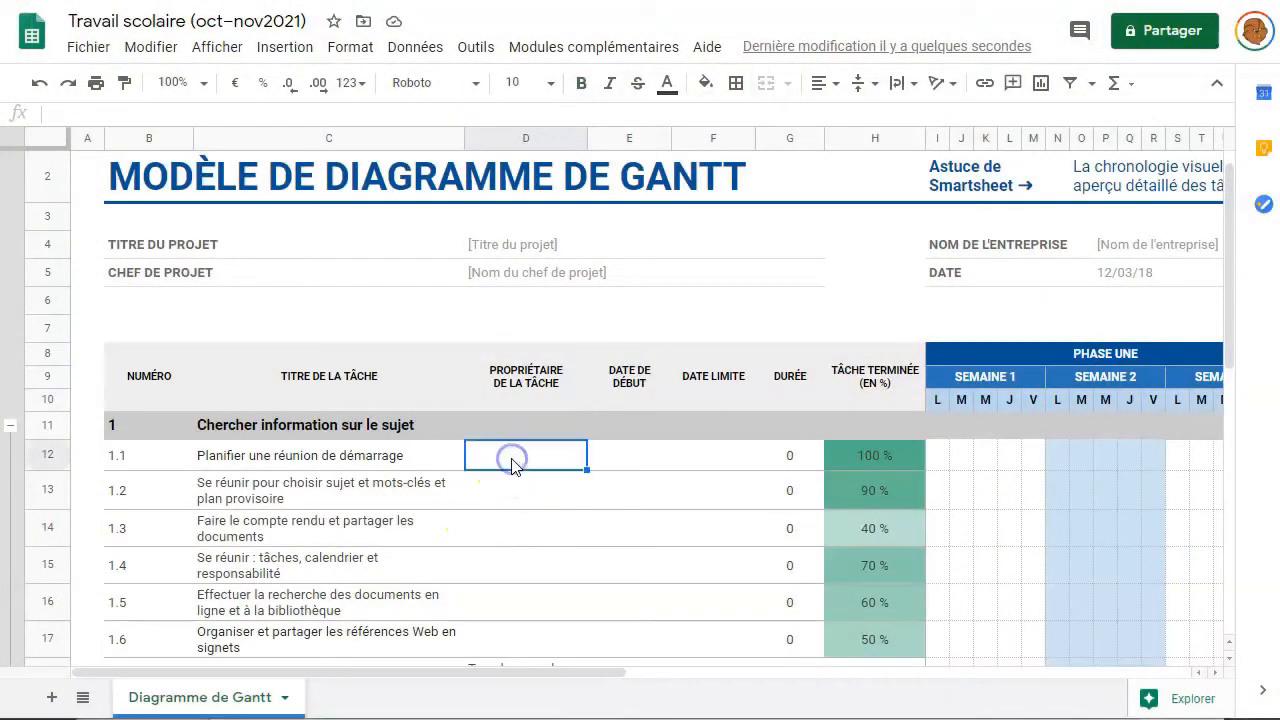
{"action": "type", "text": "Membre A"}
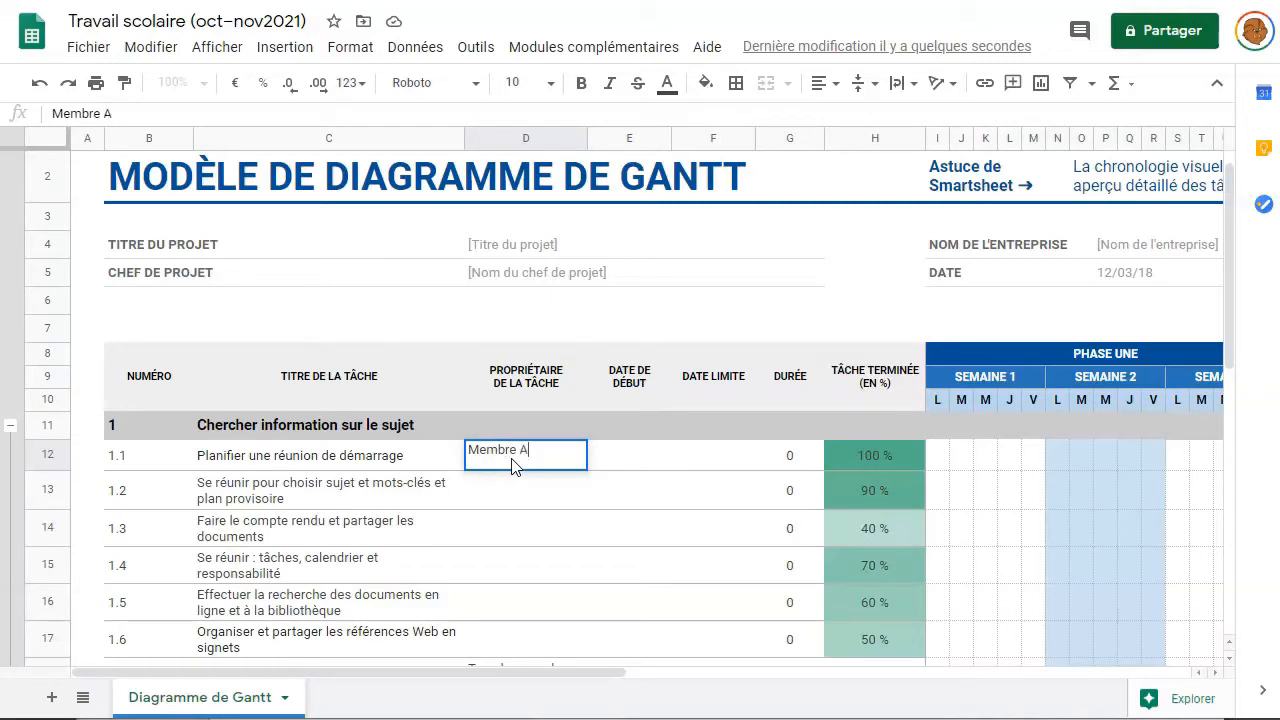
{"action": "left_click", "coordinate": [482, 493]}
{"action": "type", "text": "Tous les membres de l'équipe"}
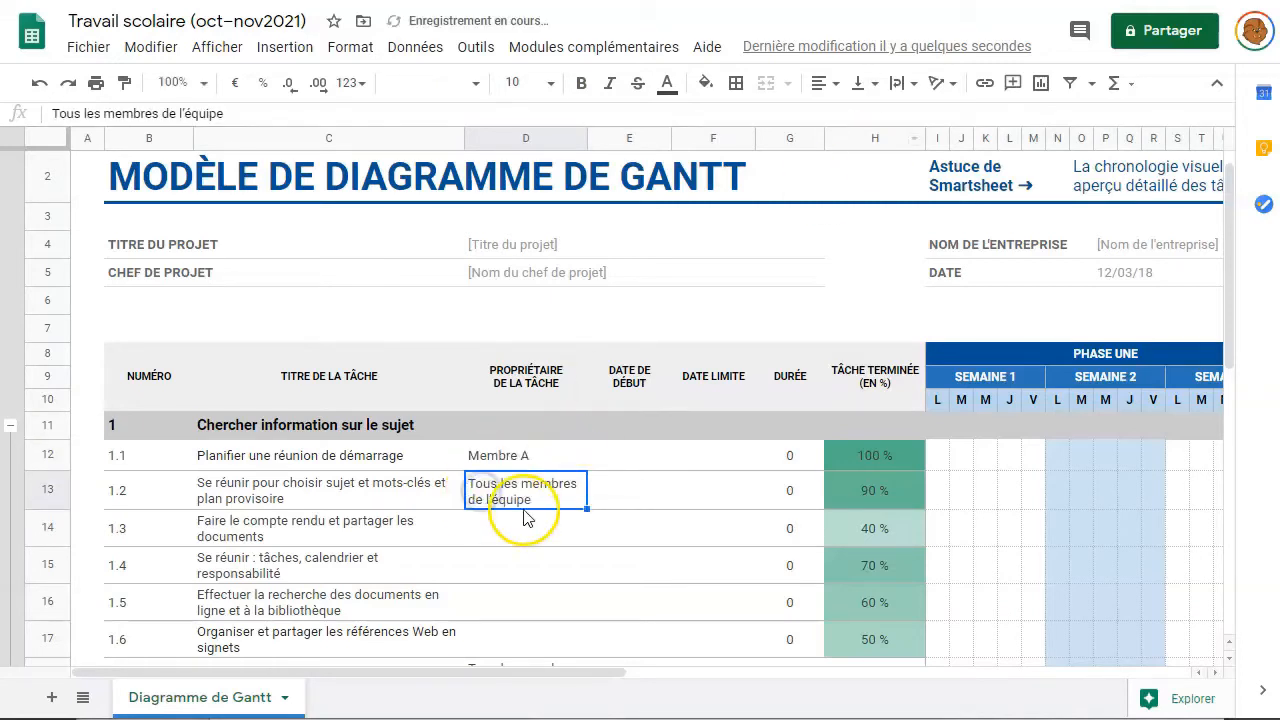
{"action": "left_click", "coordinate": [513, 538]}
{"action": "type", "text": "Mem"}
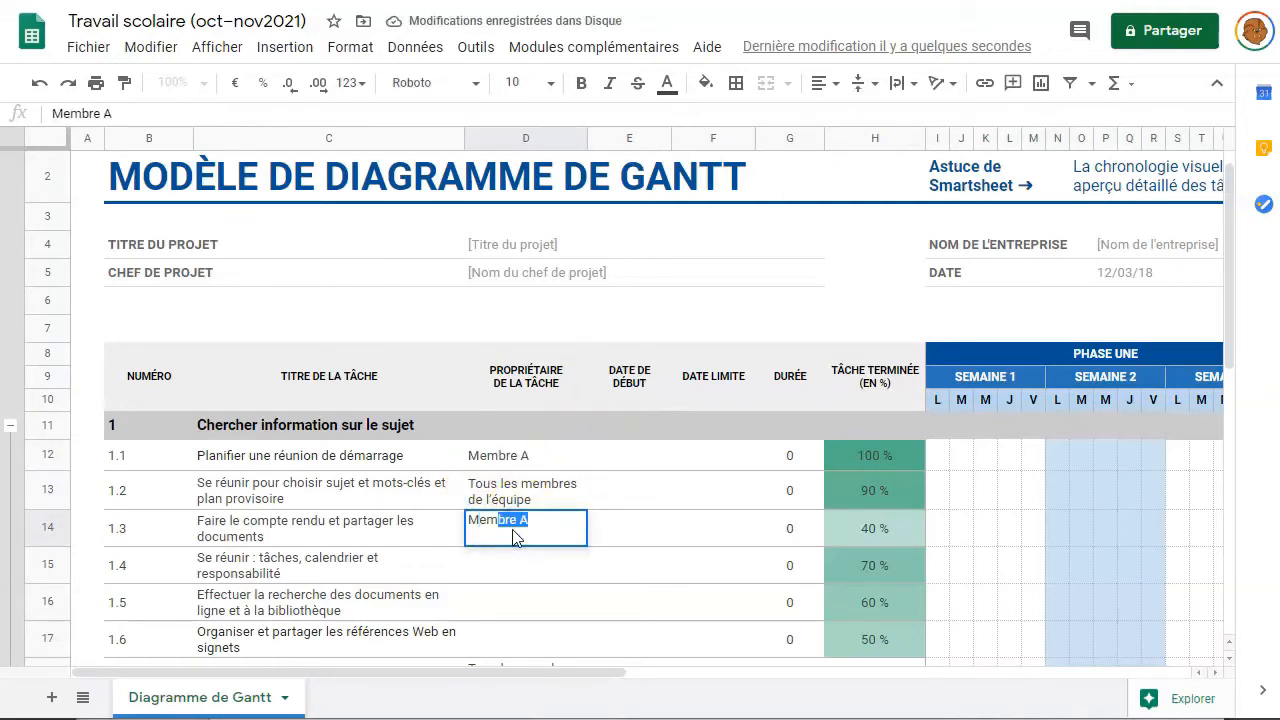
{"action": "type", "text": "bre"}
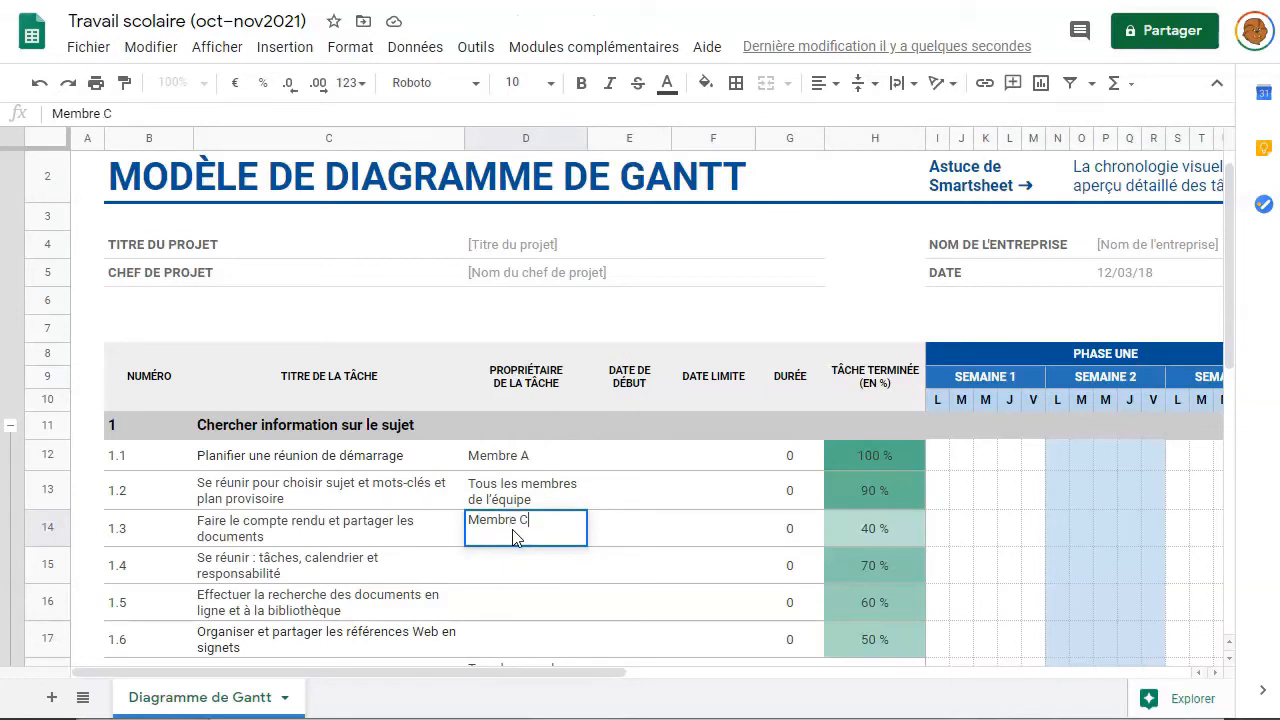
{"action": "type", "text": " C"}
{"action": "left_click", "coordinate": [482, 566]}
{"action": "type", "text": "Tous les membres de l'équipe"}
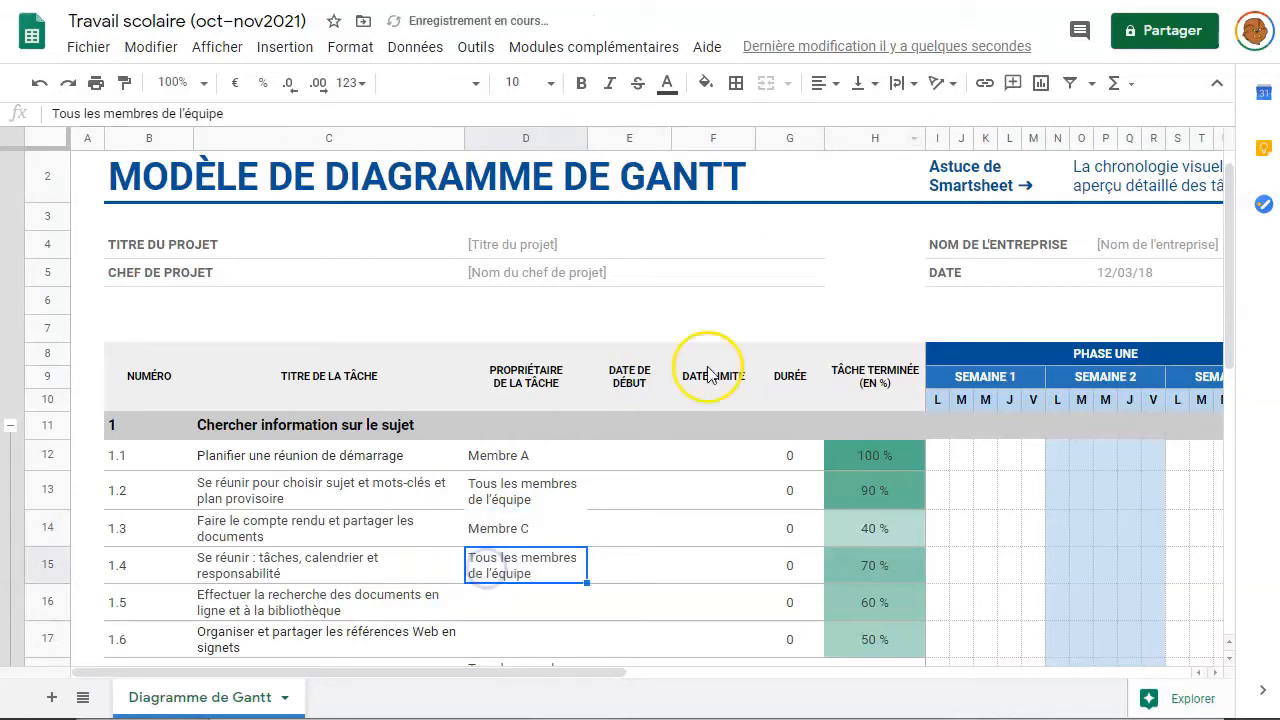
- Set task 1.5's owner to all team members and give task 1.6 a team member
{"action": "left_click", "coordinate": [500, 606]}
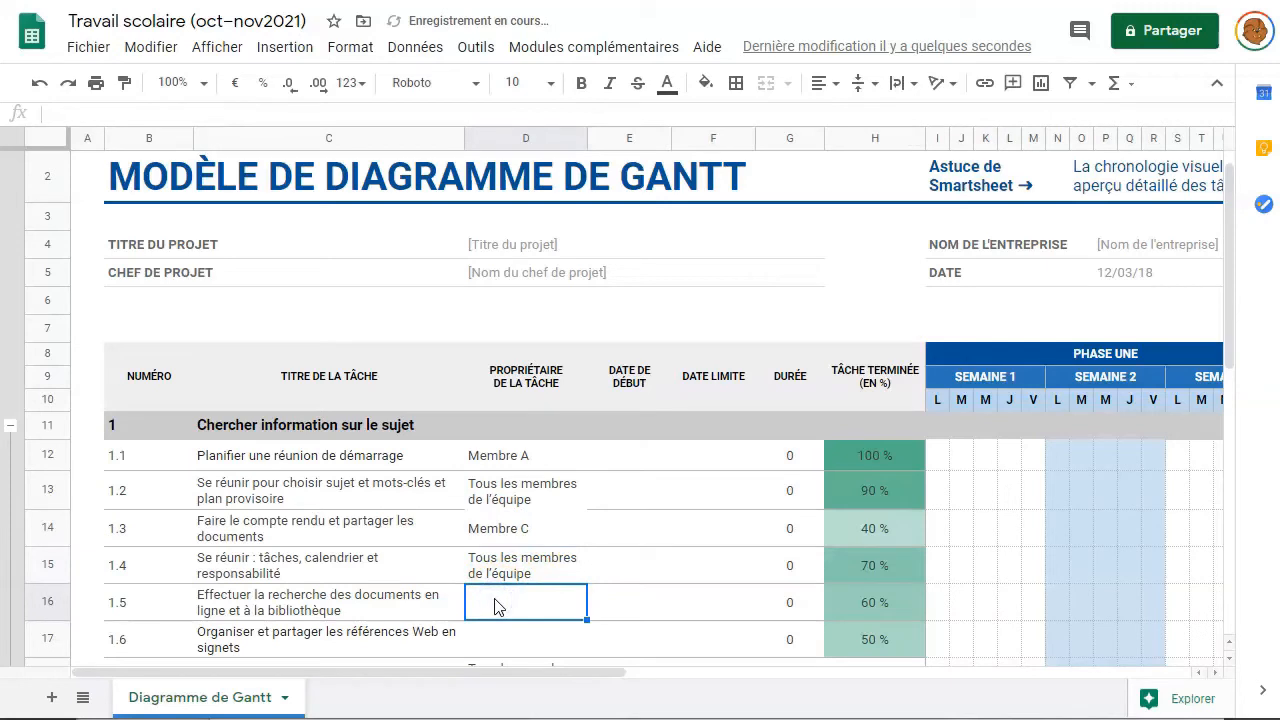
{"action": "type", "text": "Tous les membres de l'équipe"}
{"action": "left_click", "coordinate": [480, 641]}
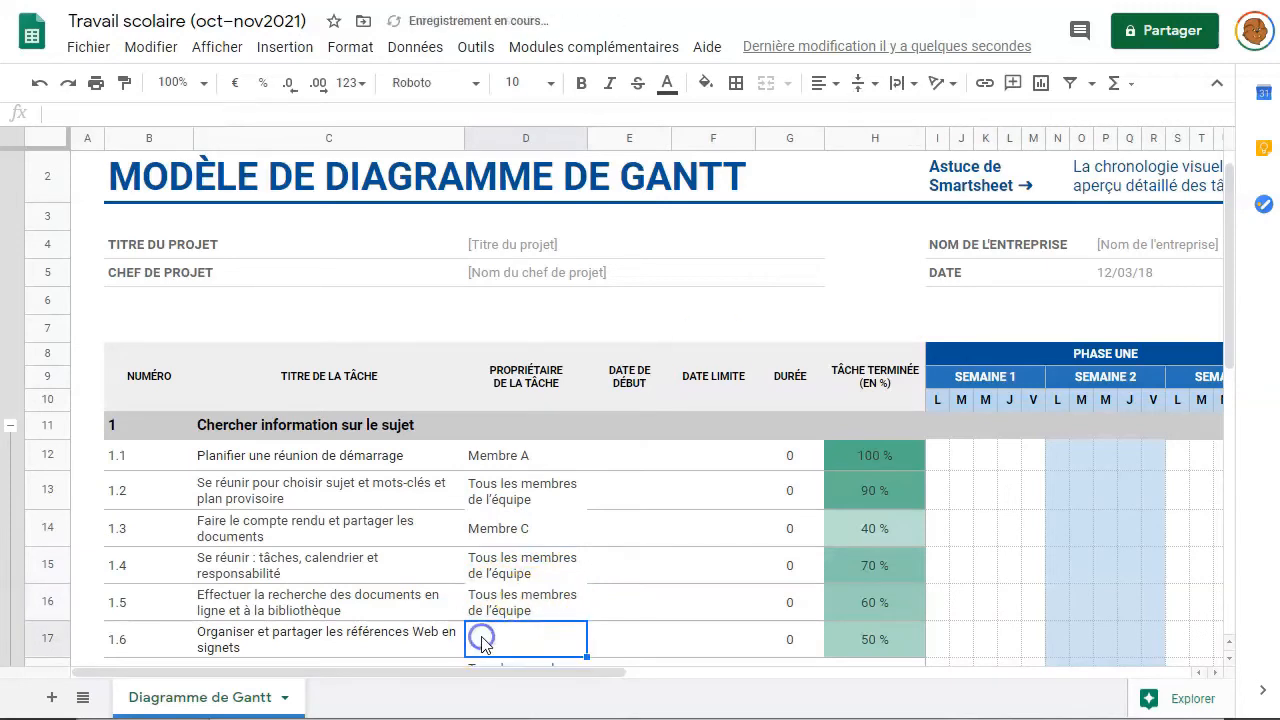
{"action": "type", "text": "Membre C"}
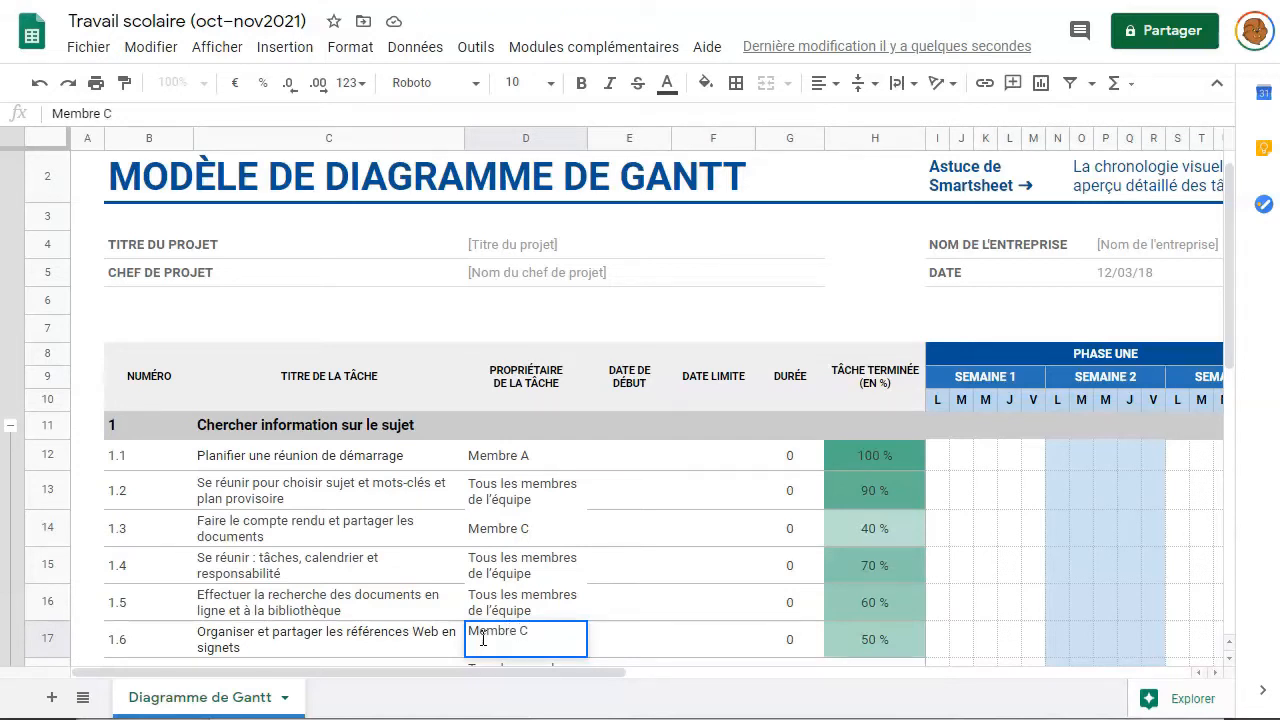
{"action": "left_click", "coordinate": [483, 637]}
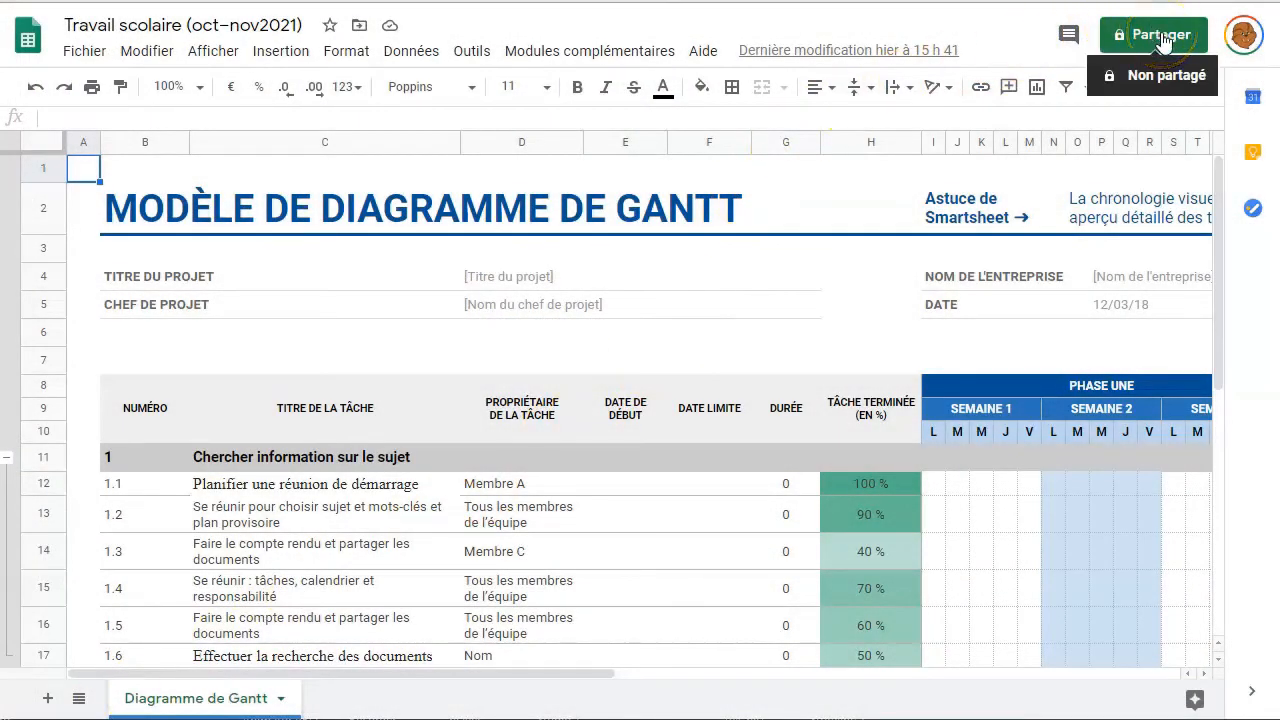
- Share the spreadsheet with a team member as editor, including a message about the work calendar
{"action": "left_click", "coordinate": [1162, 37]}
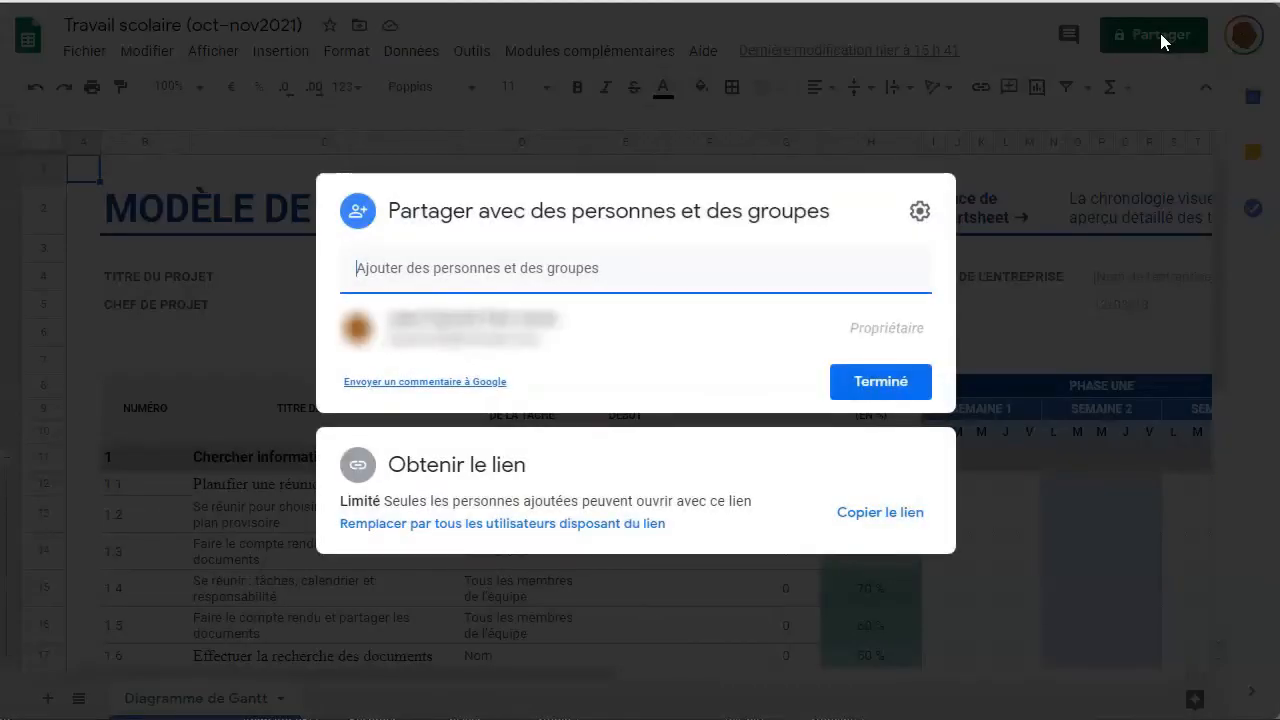
{"action": "left_click", "coordinate": [391, 267]}
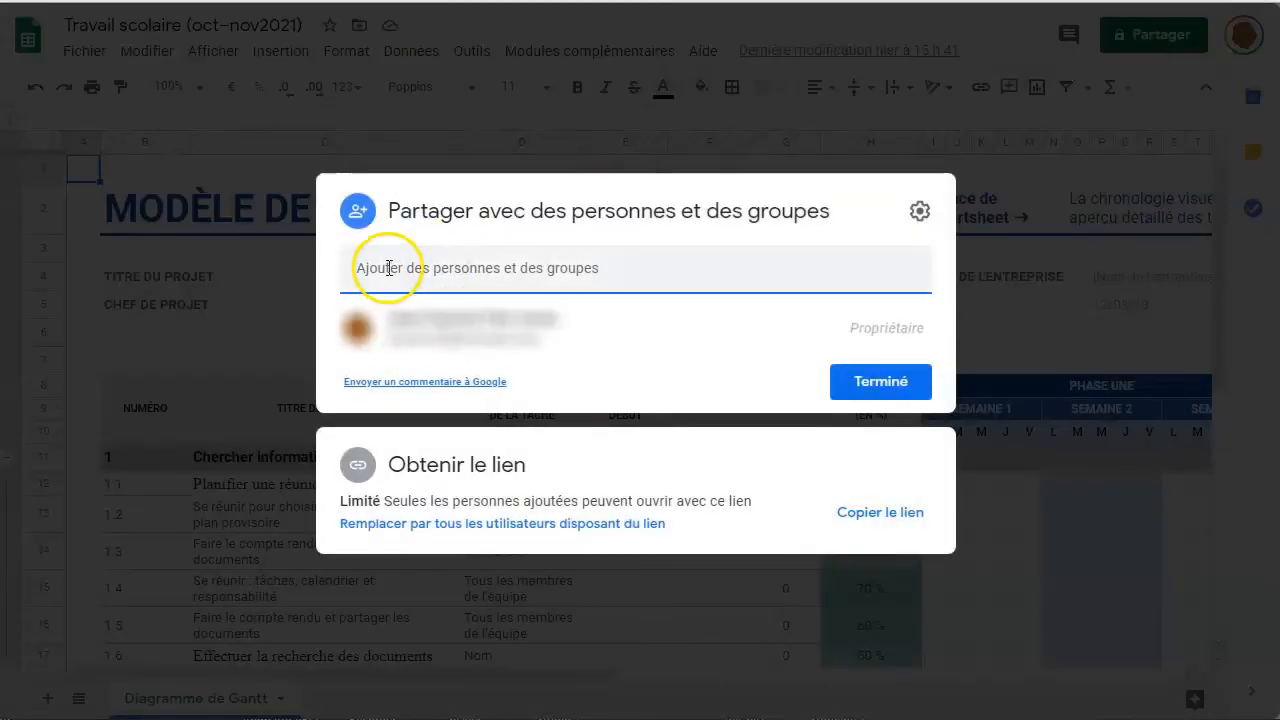
{"action": "type", "text": "Memo"}
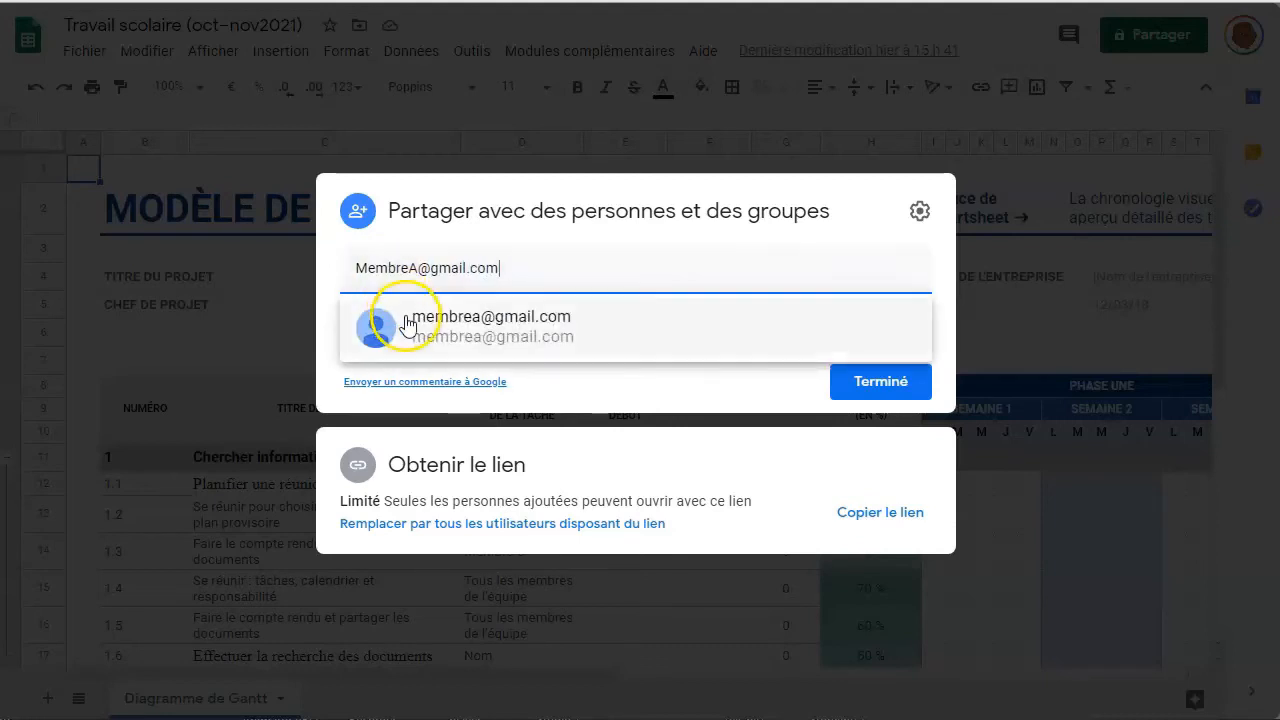
{"action": "left_click", "coordinate": [409, 320]}
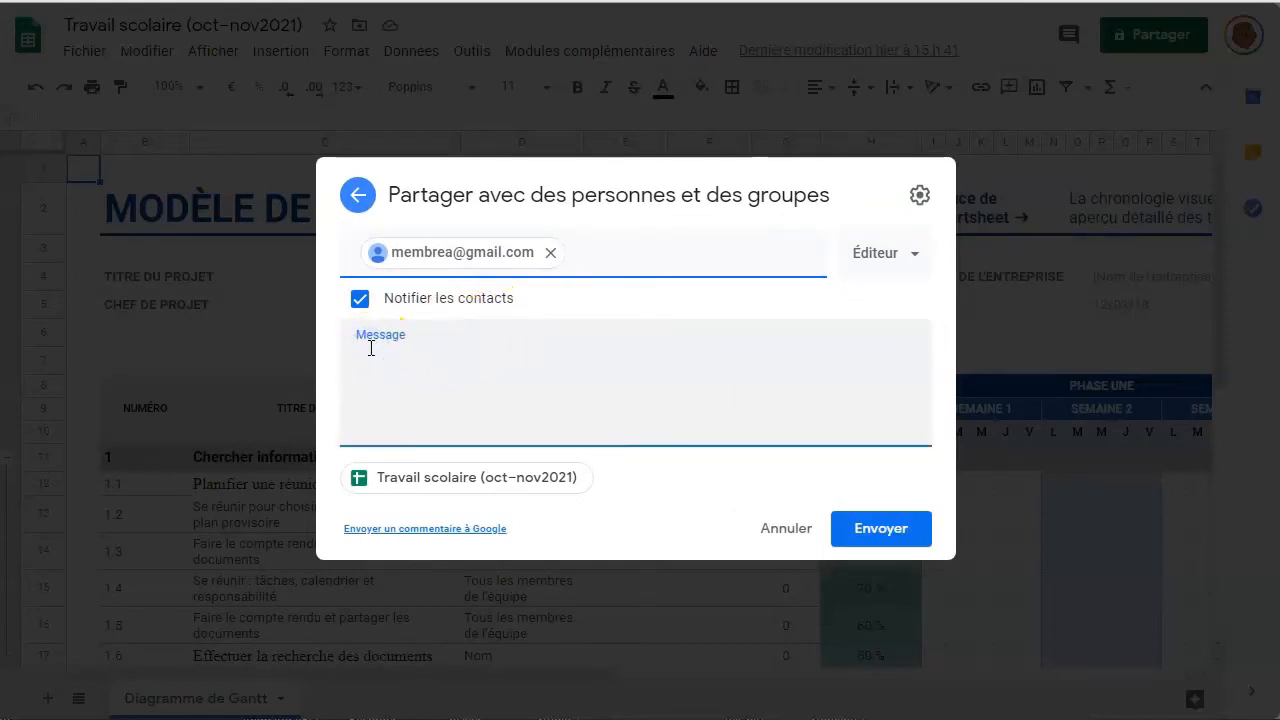
{"action": "type", "text": "Voici notre calendrier de travail daté du 11 octobre 2020"}
{"action": "left_click", "coordinate": [414, 371]}
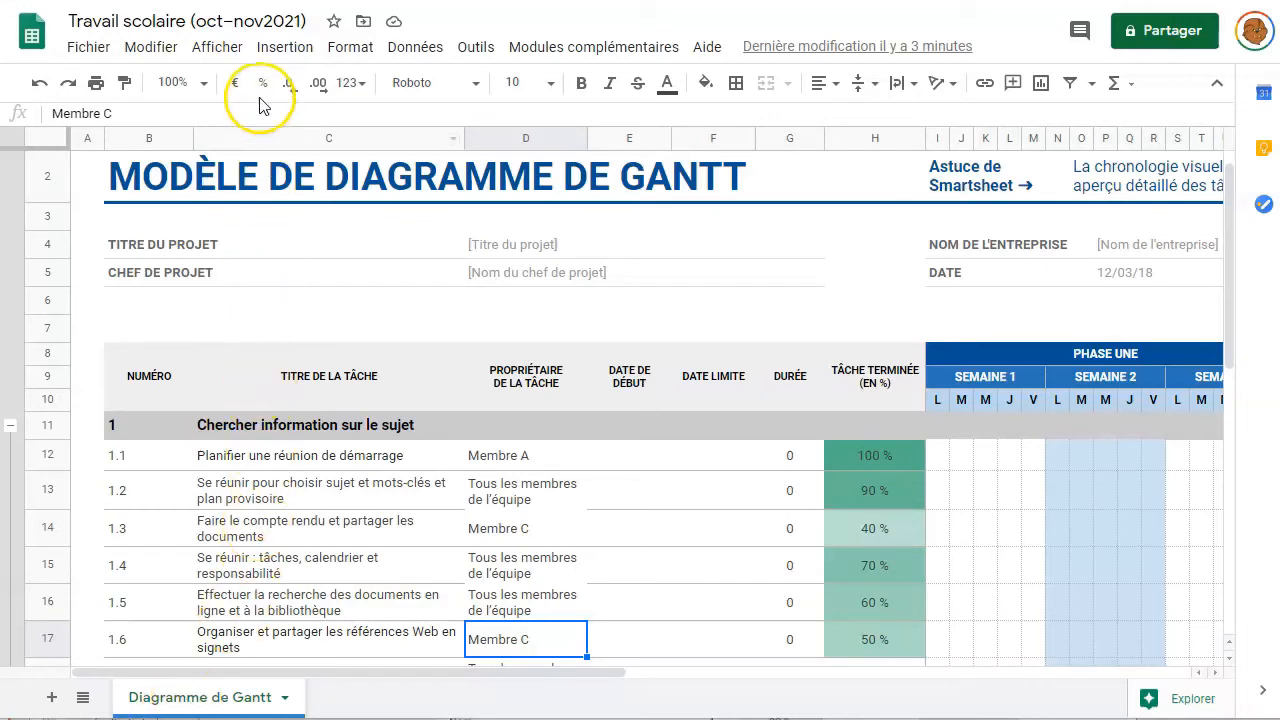
- Dismiss the Insertion menu and bring up the Fichier menu
{"action": "left_click", "coordinate": [267, 47]}
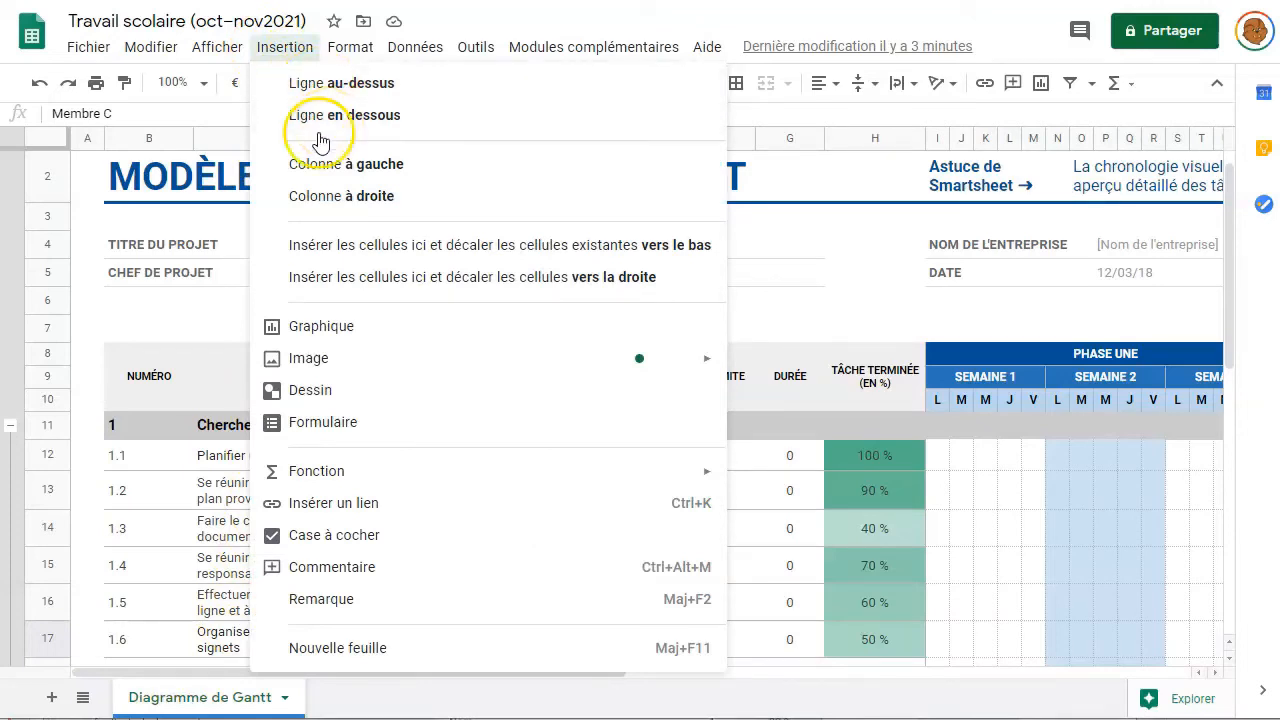
{"action": "left_click", "coordinate": [155, 312]}
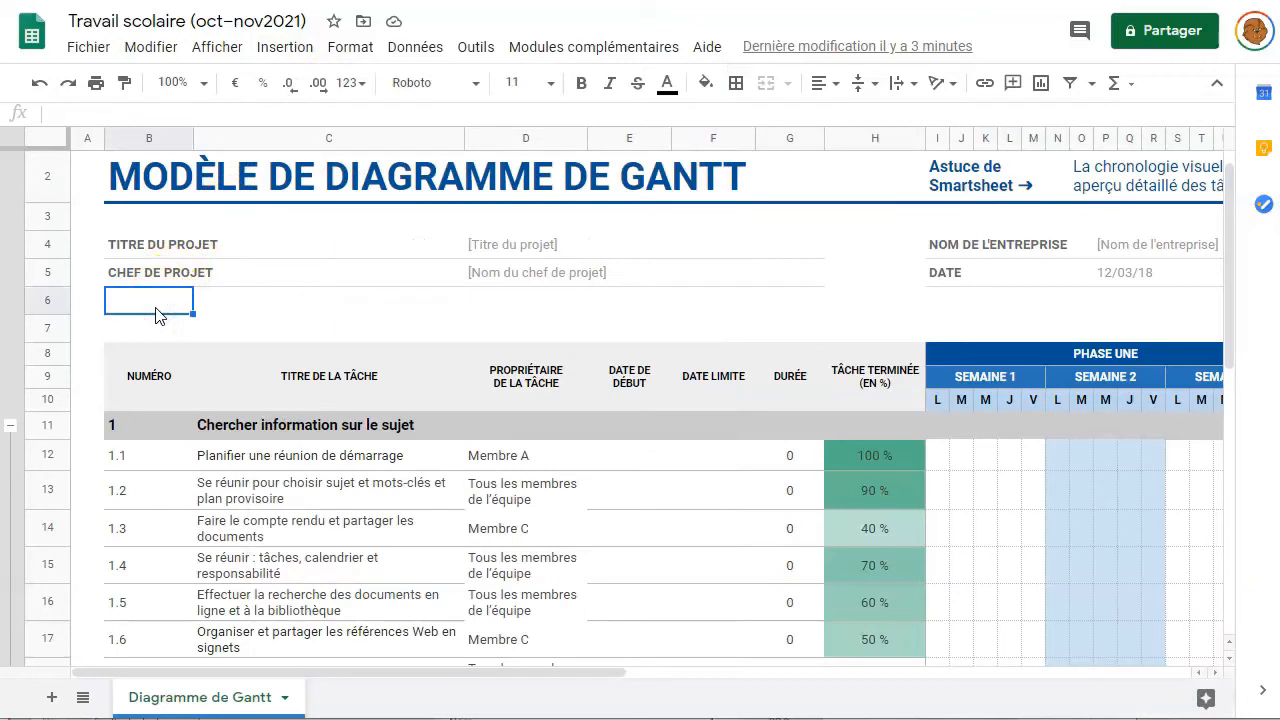
{"action": "left_click", "coordinate": [99, 49]}
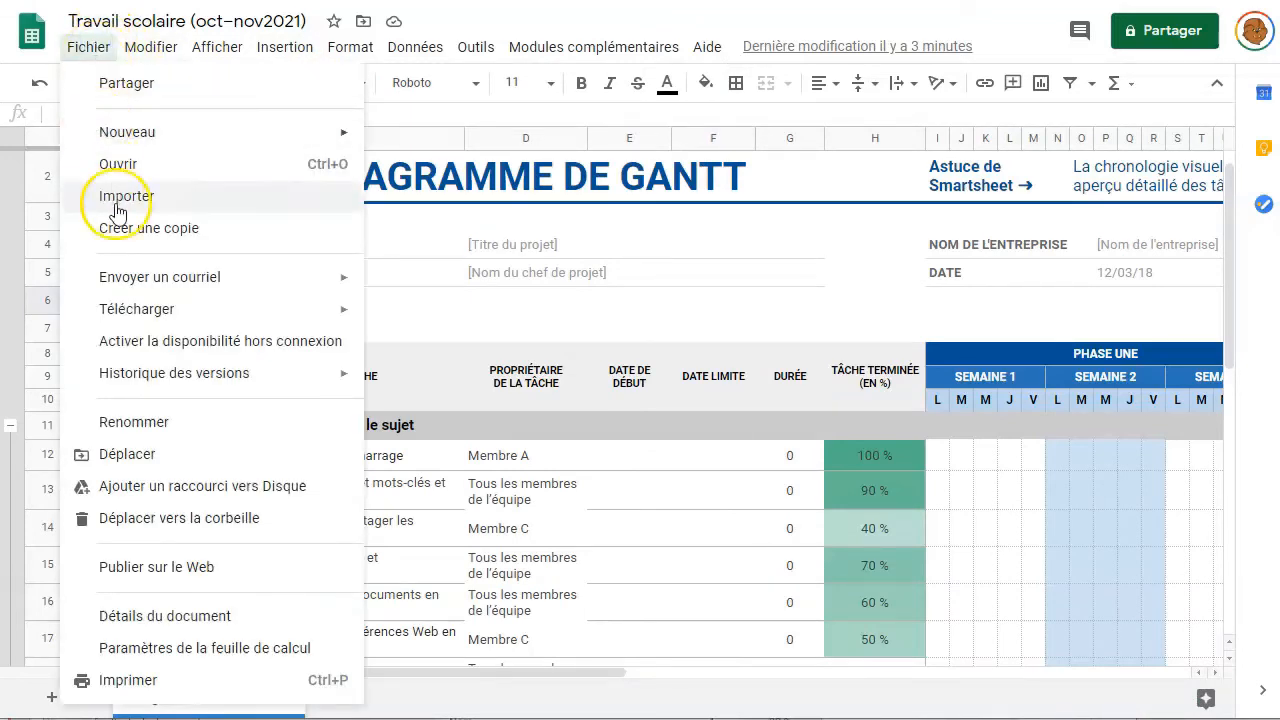
- Copy the file as 'Travail scolaire (oct–nov2021) 16 octobre', shared with the same people
{"action": "left_click", "coordinate": [128, 238]}
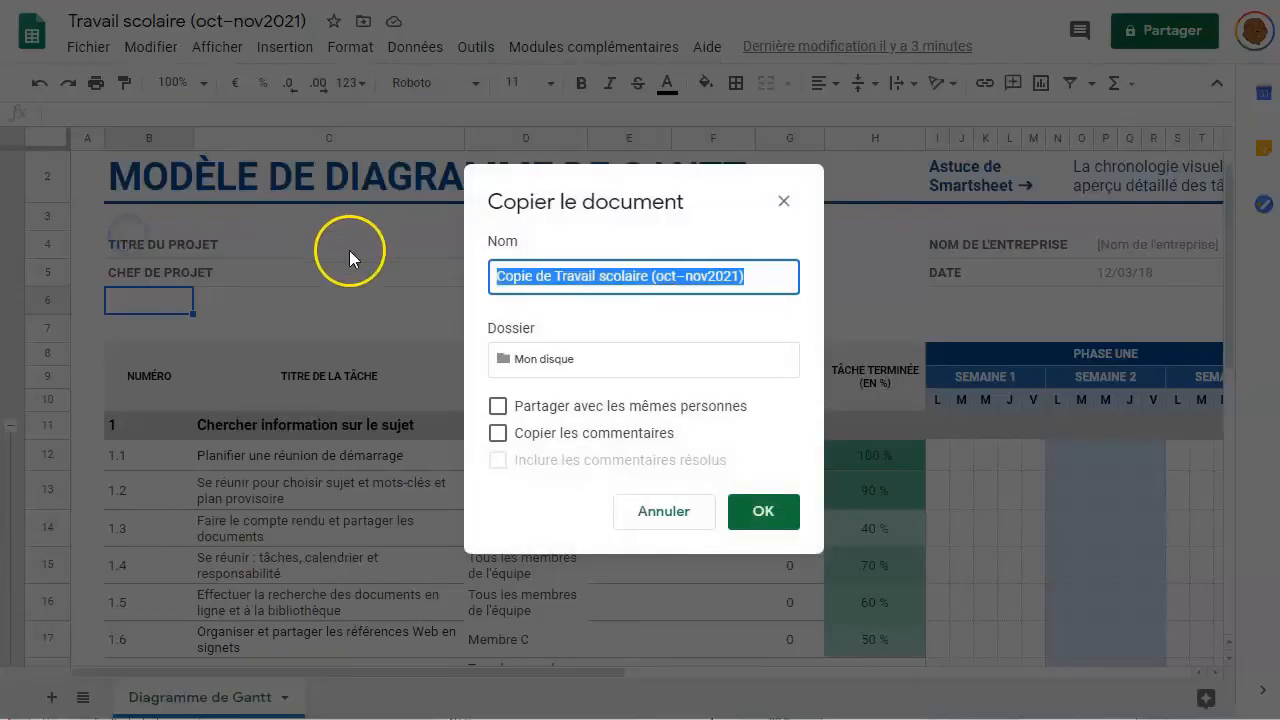
{"action": "left_click", "coordinate": [557, 276]}
{"action": "left_click_drag", "start_coordinate": [557, 276], "coordinate": [457, 277]}
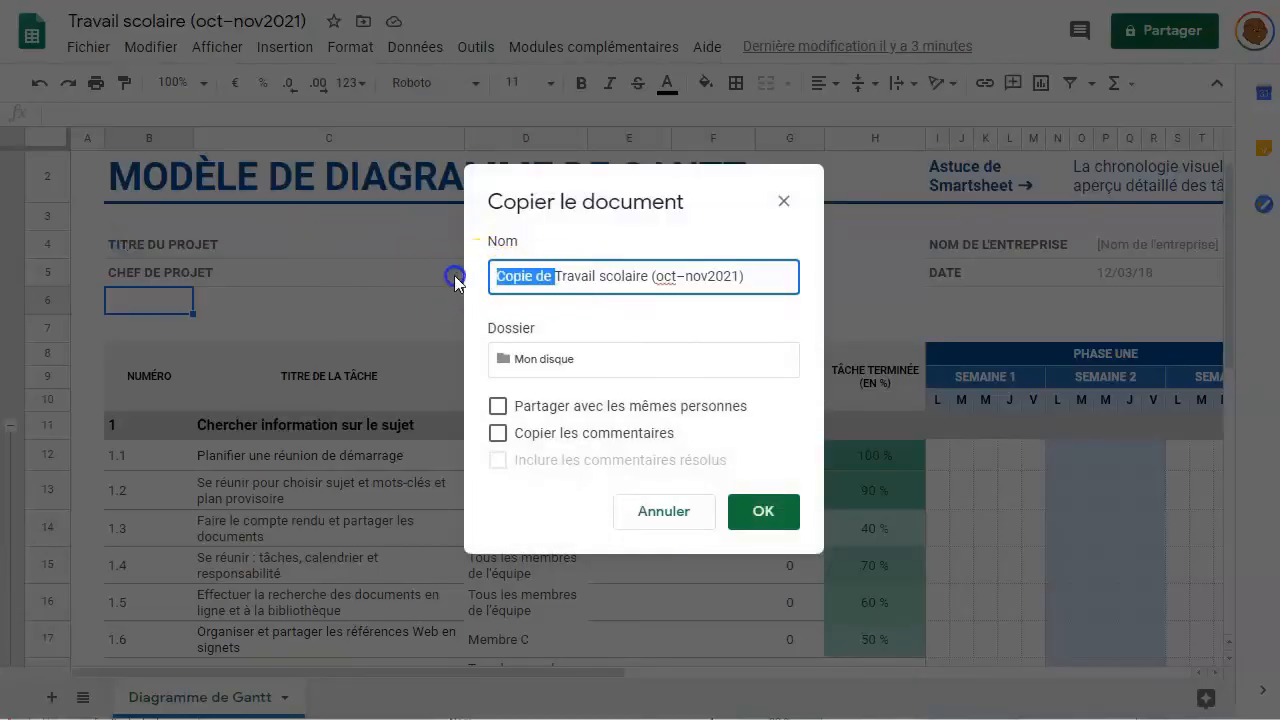
{"action": "key", "text": "BackSpace"}
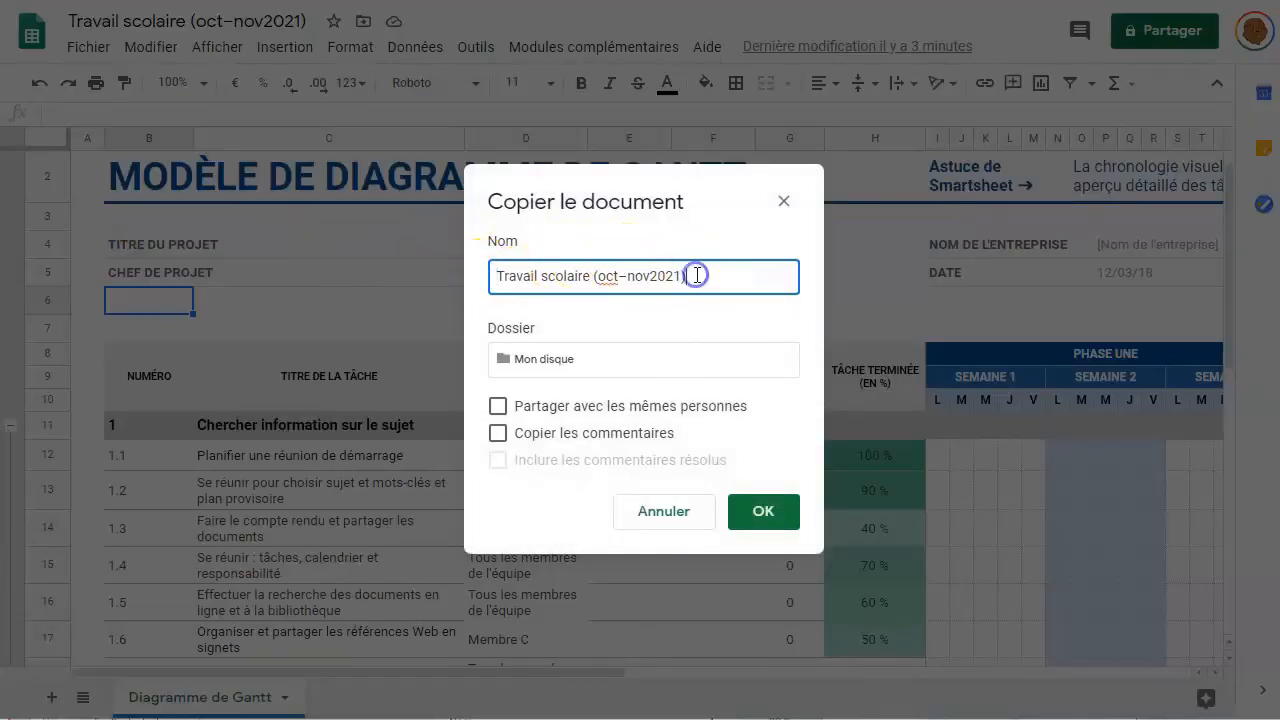
{"action": "type", "text": "16 octobre"}
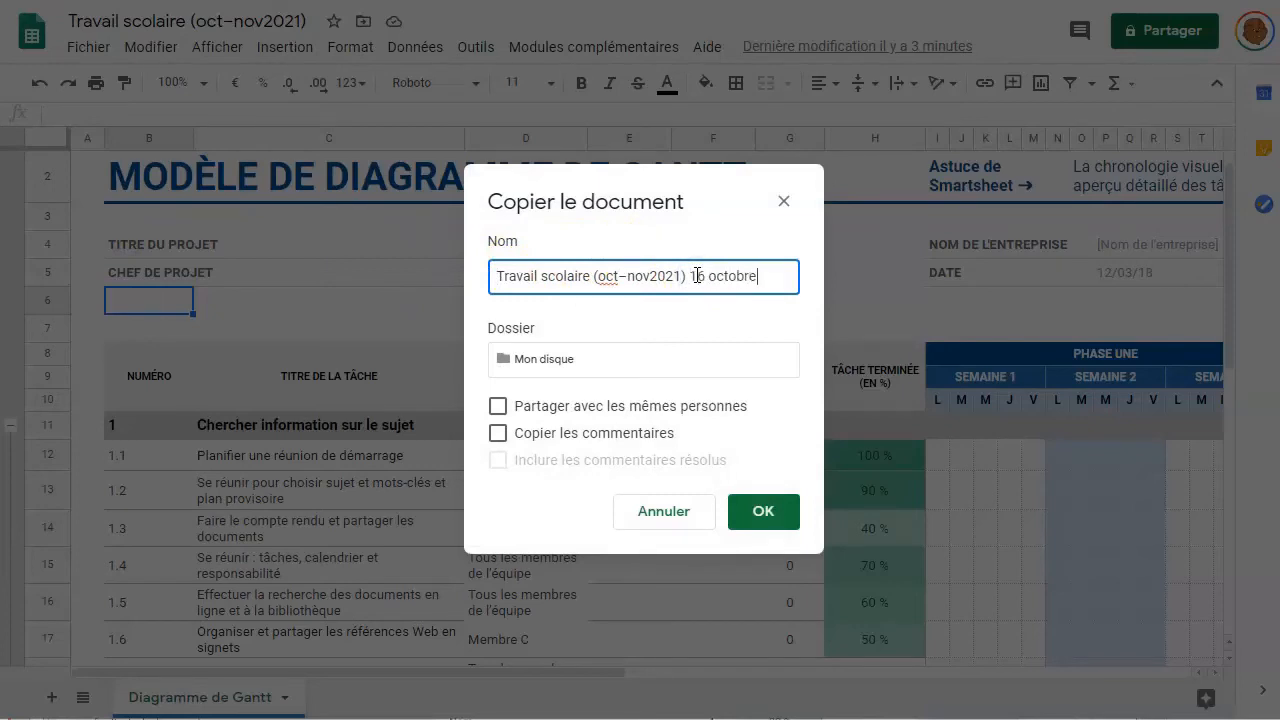
{"action": "left_click", "coordinate": [498, 407]}
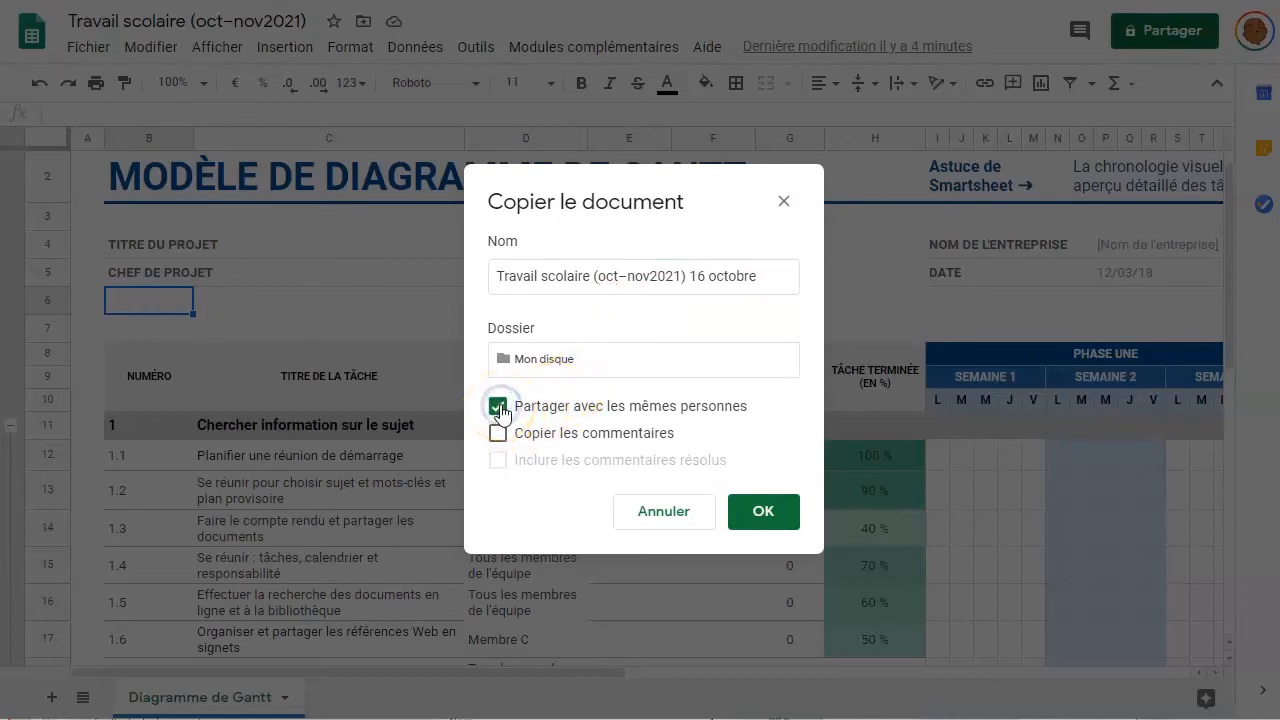
{"action": "left_click", "coordinate": [773, 518]}
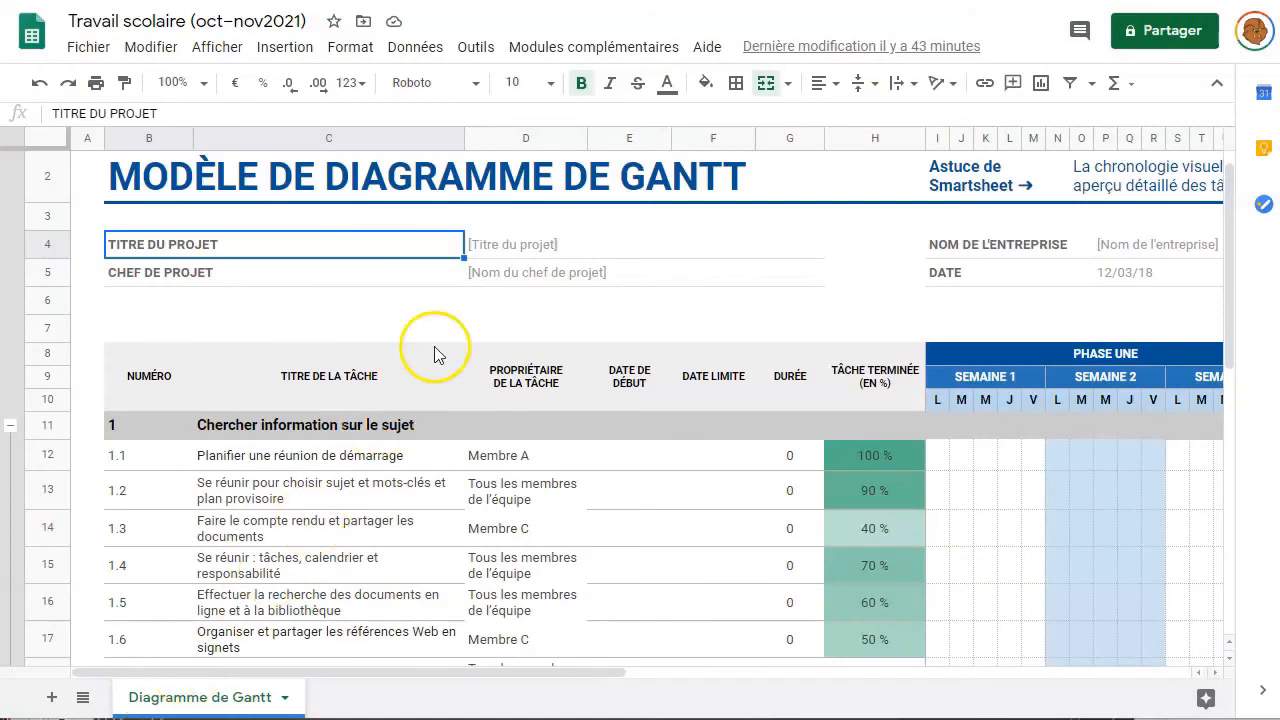
- Replace the placeholder project title in D4 with 'Le travail d'équipe en histoire'
{"action": "double_click", "coordinate": [517, 246]}
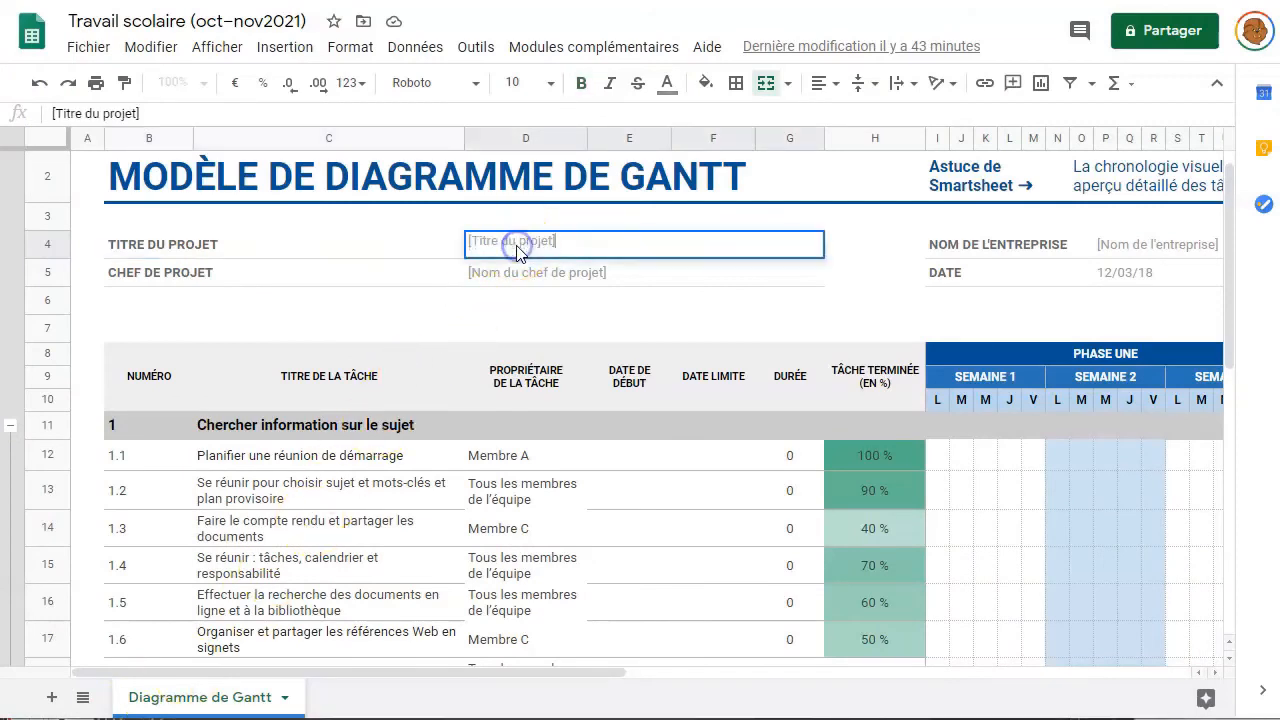
{"action": "left_click_drag", "start_coordinate": [578, 240], "coordinate": [434, 242]}
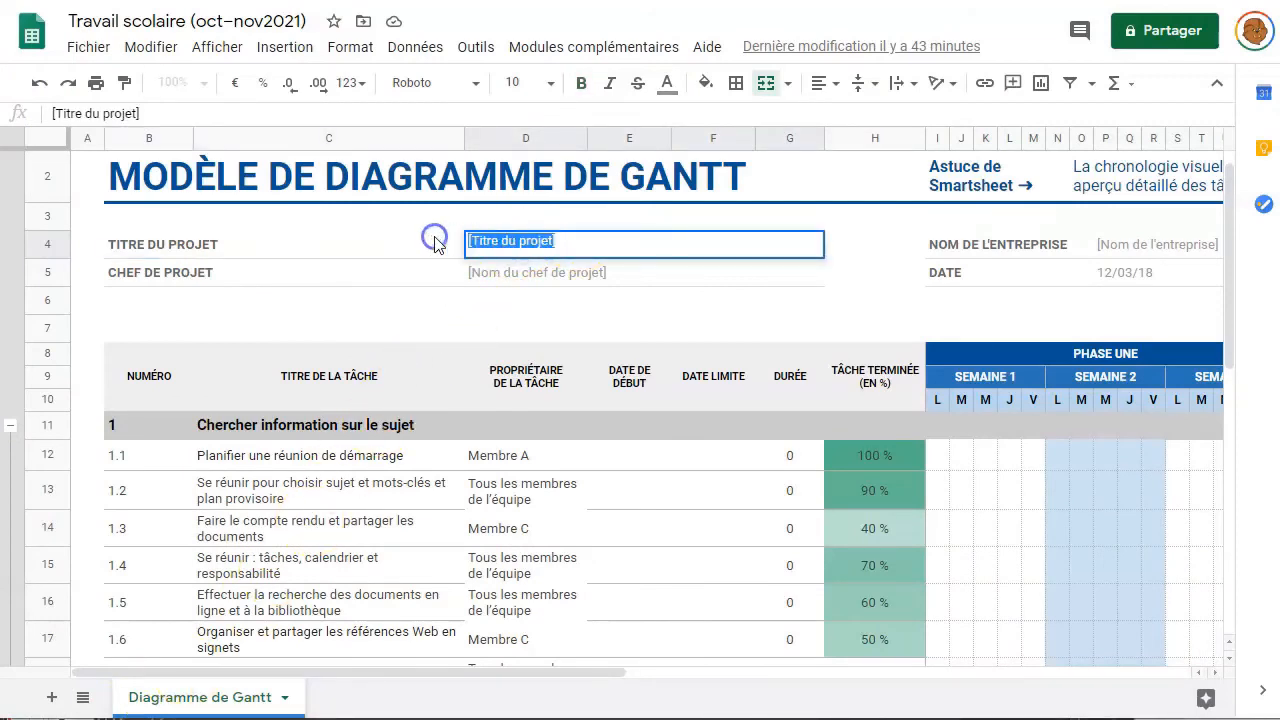
{"action": "type", "text": "Le travail d'équipe en histoire"}
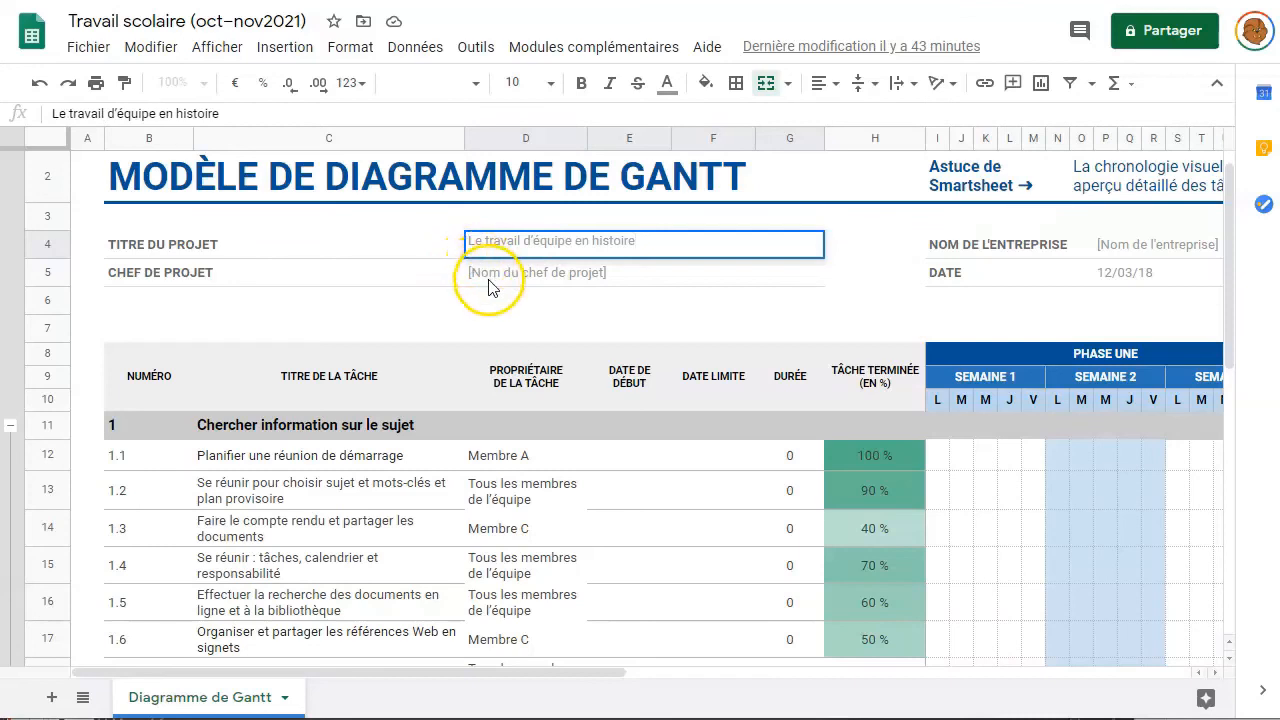
- Enter 'Membre C' as the project lead in D5
{"action": "left_click", "coordinate": [490, 285]}
{"action": "triple_click", "coordinate": [619, 272]}
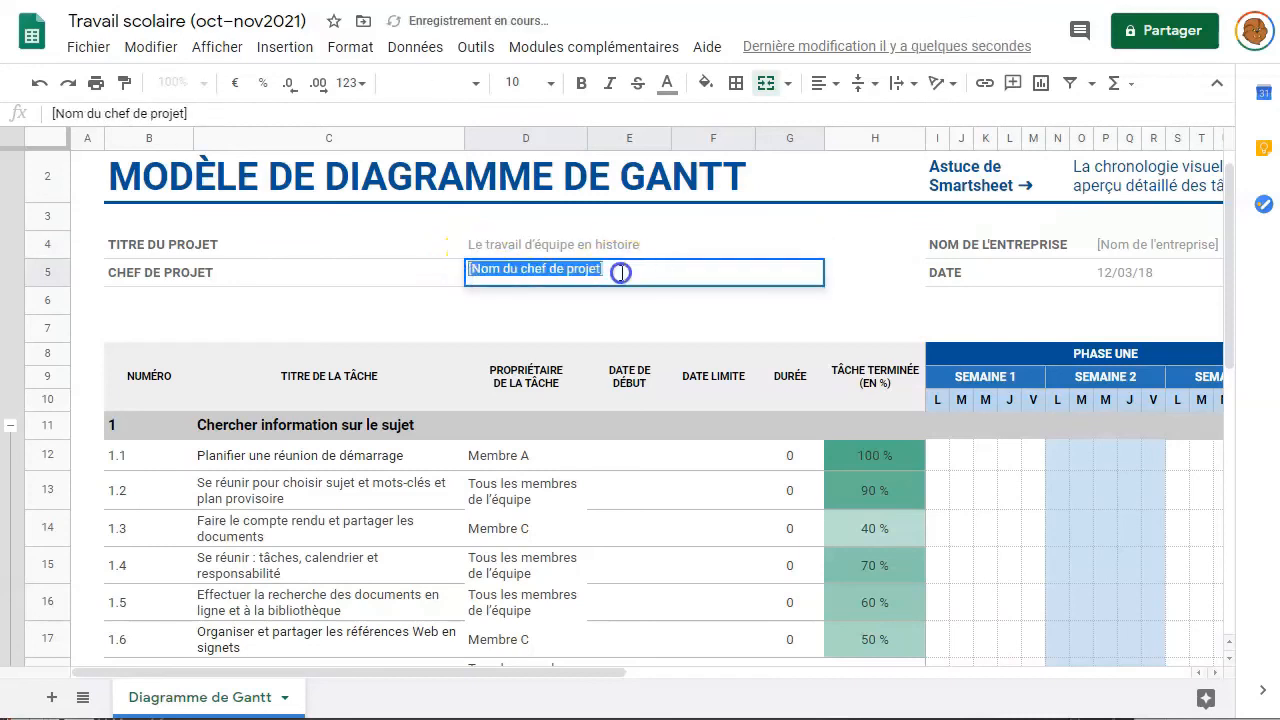
{"action": "type", "text": "M"}
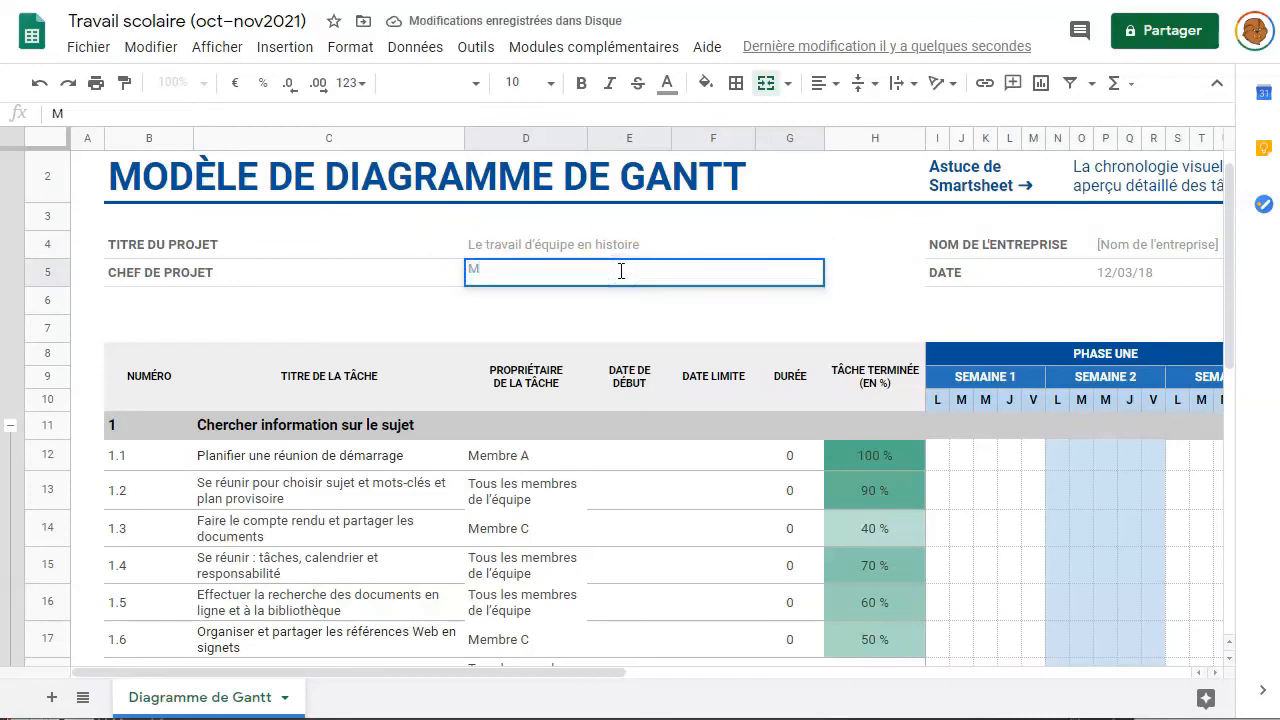
{"action": "type", "text": "embre C"}
{"action": "left_click", "coordinate": [505, 305]}
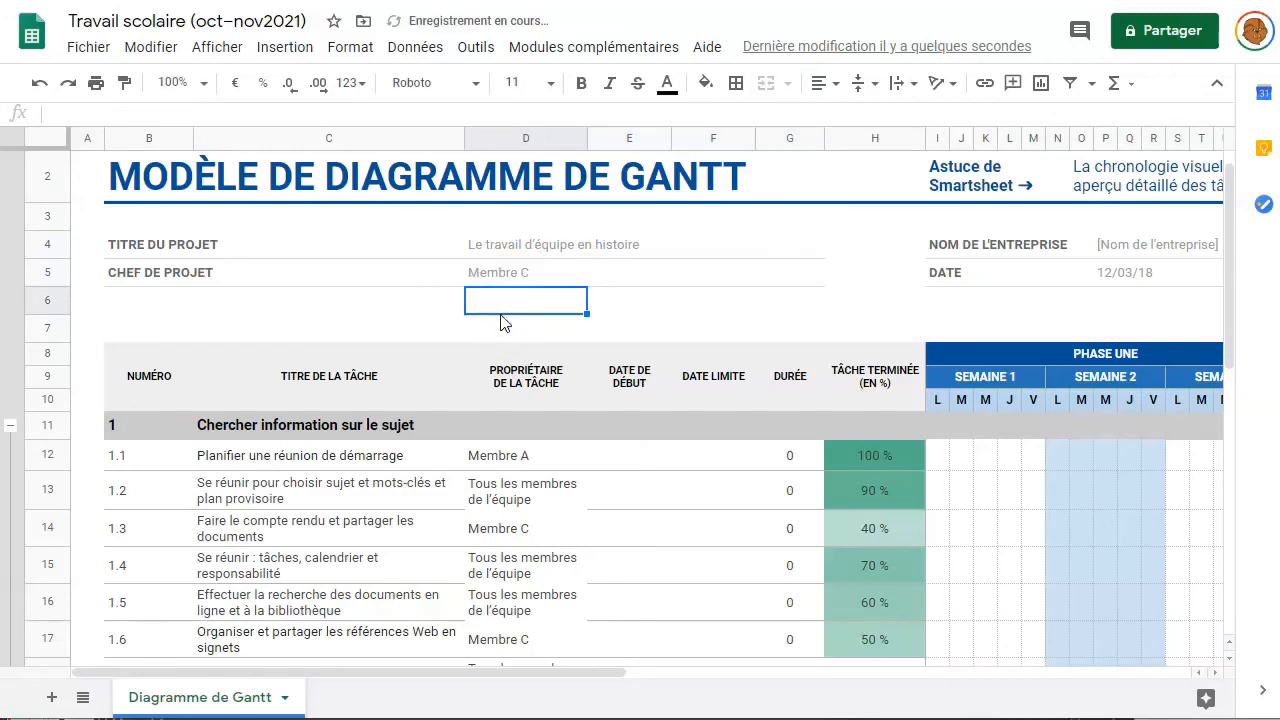